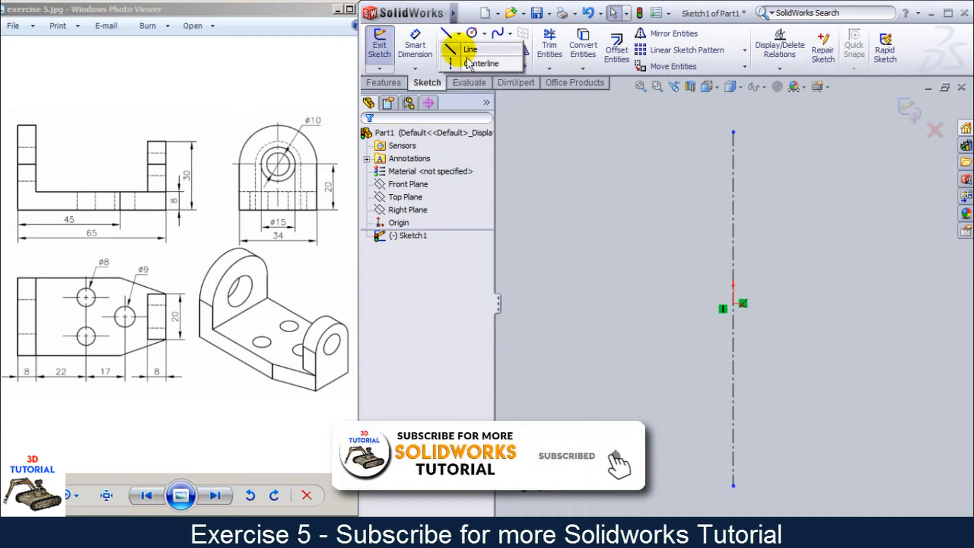
- Draw a horizontal construction centreline through the origin, crossing the vertical centreline
{"action": "left_click", "coordinate": [467, 64]}
{"action": "left_click", "coordinate": [549, 302]}
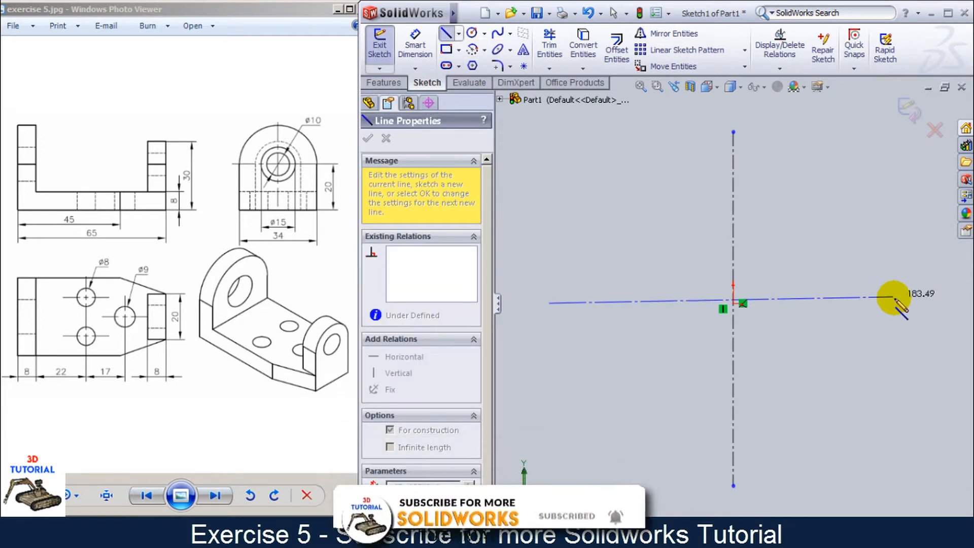
{"action": "left_click", "coordinate": [918, 303]}
{"action": "right_click", "coordinate": [911, 277]}
{"action": "left_click", "coordinate": [885, 245]}
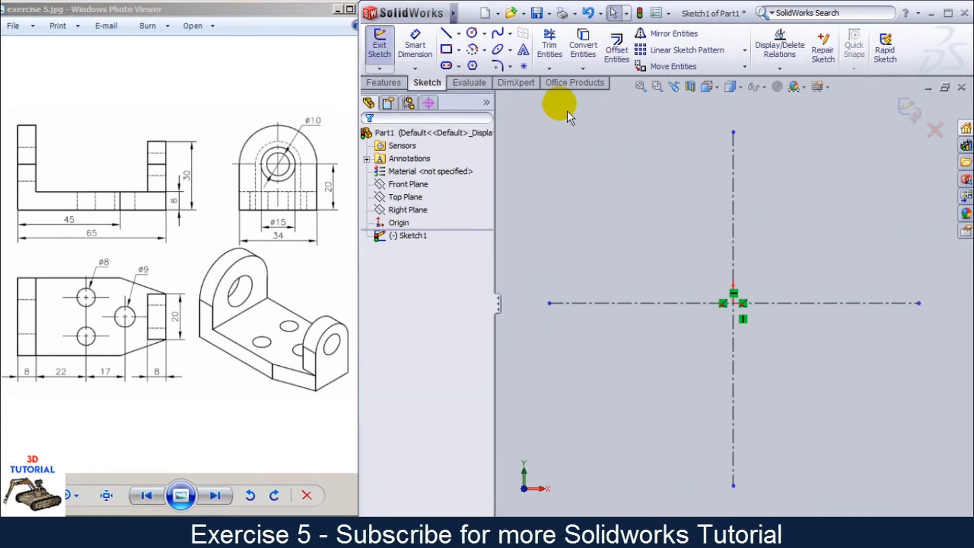
- Sketch a corner rectangle about 104 by 81 mm enclosing the origin and straddling both centrelines
{"action": "left_click", "coordinate": [446, 49]}
{"action": "left_click", "coordinate": [610, 223]}
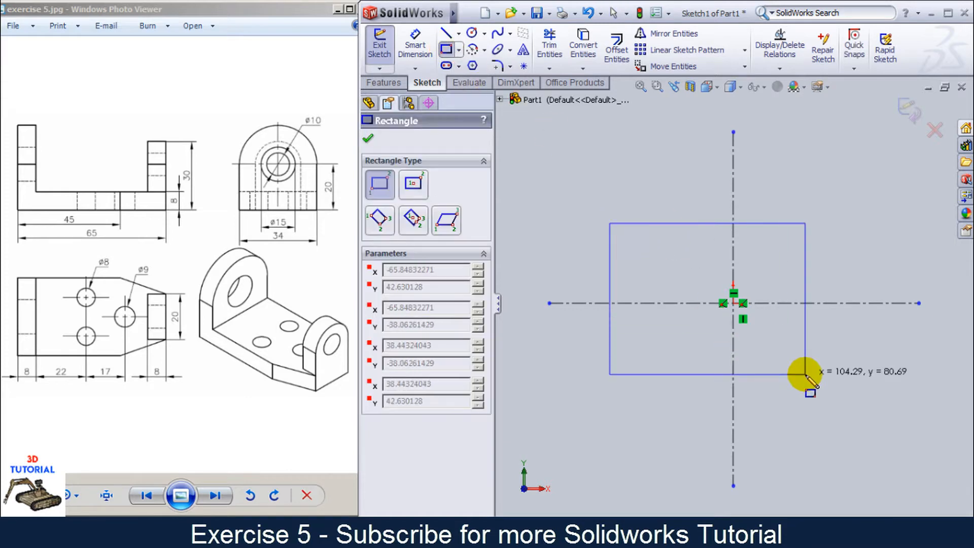
{"action": "left_click", "coordinate": [805, 374]}
{"action": "right_click", "coordinate": [855, 253]}
{"action": "left_click", "coordinate": [854, 263]}
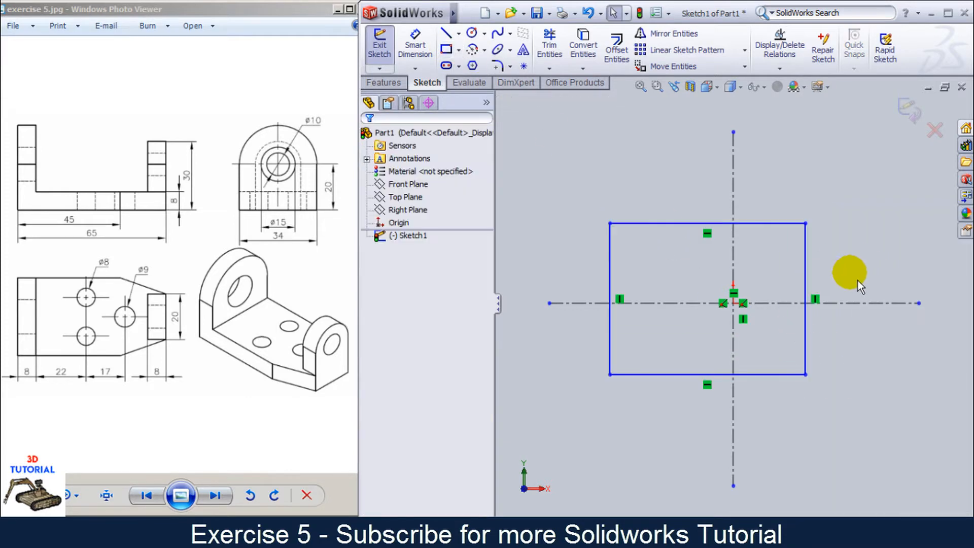
- Sketch a separate vertical line to the right of the rectangle, shorter than its side and crossing the horizontal centreline
{"action": "middle_click_drag", "start_coordinate": [832, 296], "coordinate": [760, 306], "text": "ctrl"}
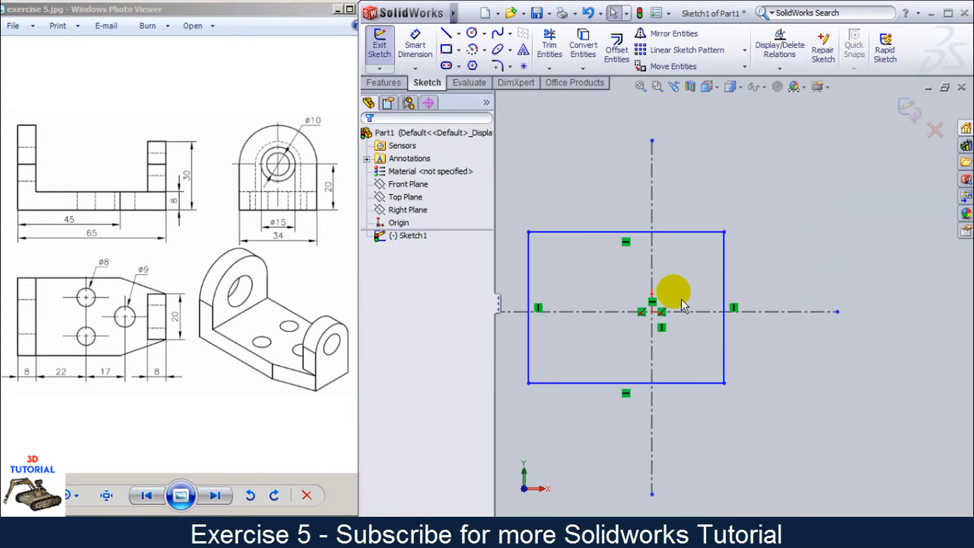
{"action": "left_click", "coordinate": [446, 33]}
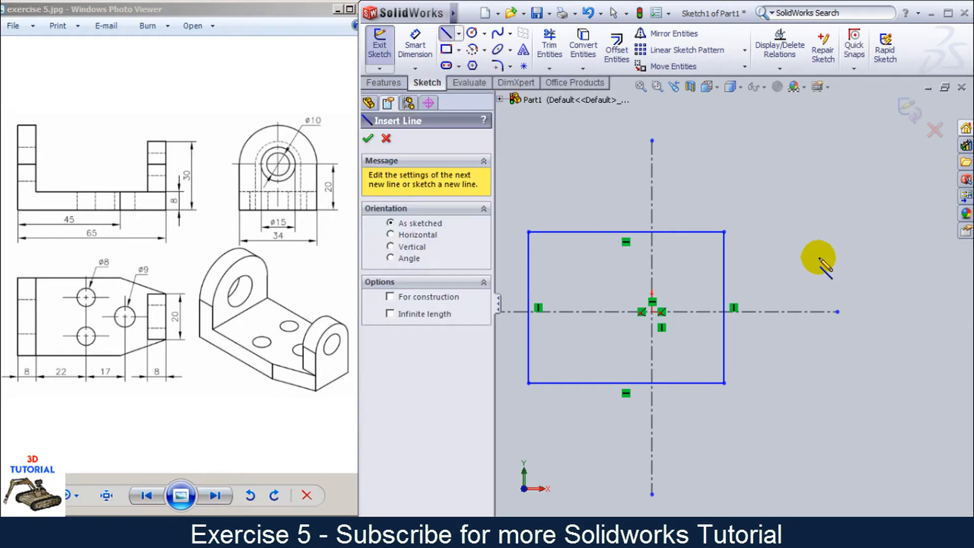
{"action": "left_click", "coordinate": [815, 255]}
{"action": "left_click", "coordinate": [815, 358]}
{"action": "right_click", "coordinate": [815, 357]}
{"action": "left_click", "coordinate": [854, 278]}
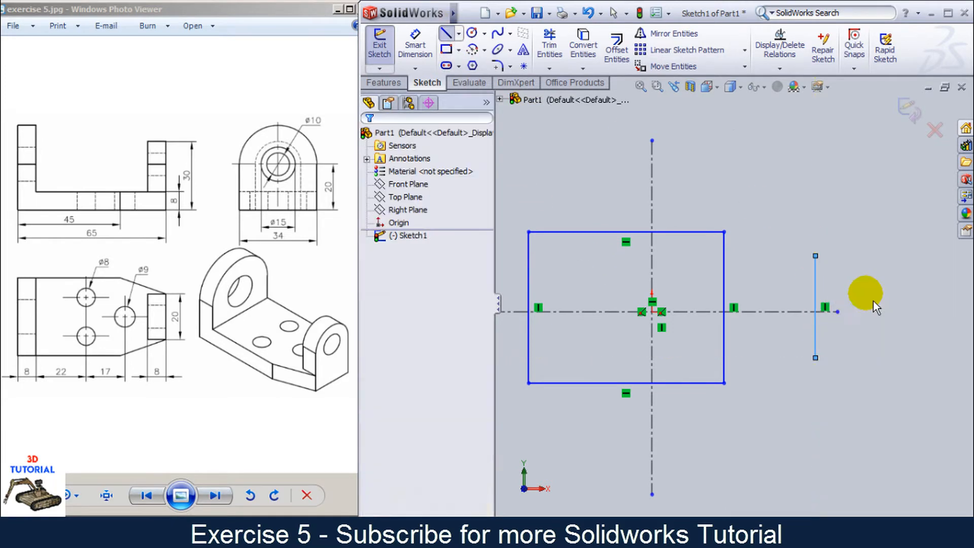
- Connect the rectangle's two right corners to the ends of the separate vertical line with slanted lines about 50 mm long
{"action": "left_click", "coordinate": [446, 33]}
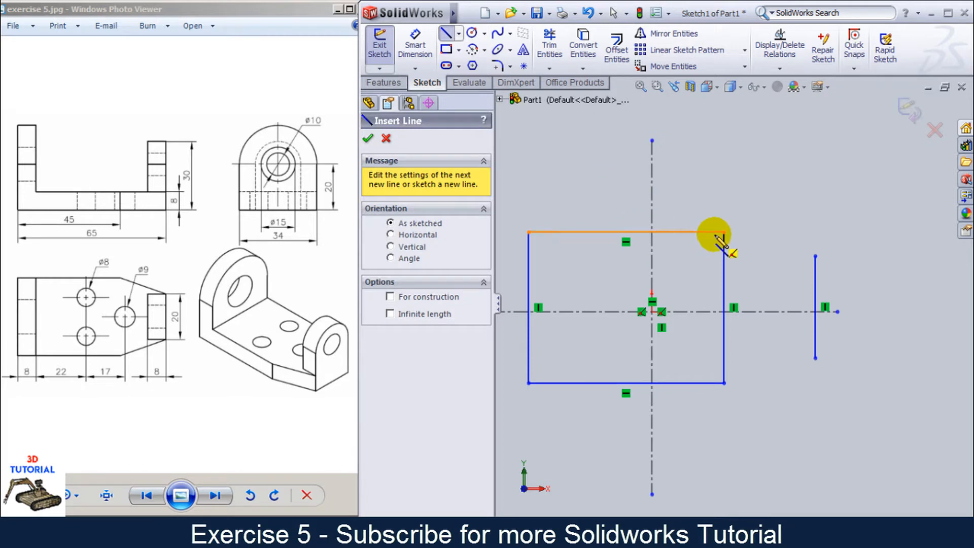
{"action": "left_click_drag", "start_coordinate": [724, 232], "coordinate": [815, 256]}
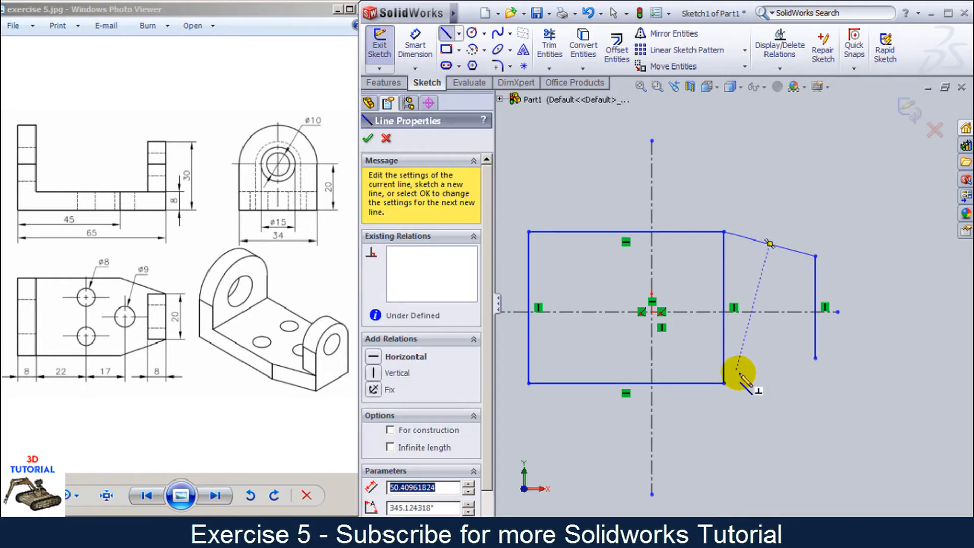
{"action": "left_click_drag", "start_coordinate": [724, 383], "coordinate": [816, 358]}
{"action": "right_click", "coordinate": [835, 319]}
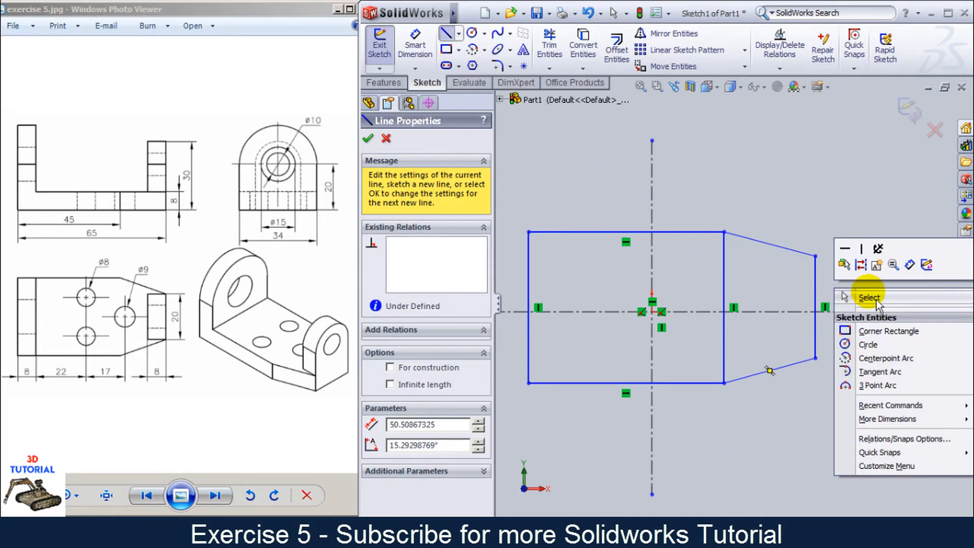
{"action": "left_click", "coordinate": [863, 299]}
- Make the rectangle's horizontal edges and the two slanted lines symmetric about the horizontal centreline
{"action": "left_click_drag", "start_coordinate": [600, 410], "coordinate": [577, 213]}
{"action": "left_click", "coordinate": [401, 447]}
{"action": "left_click", "coordinate": [790, 400]}
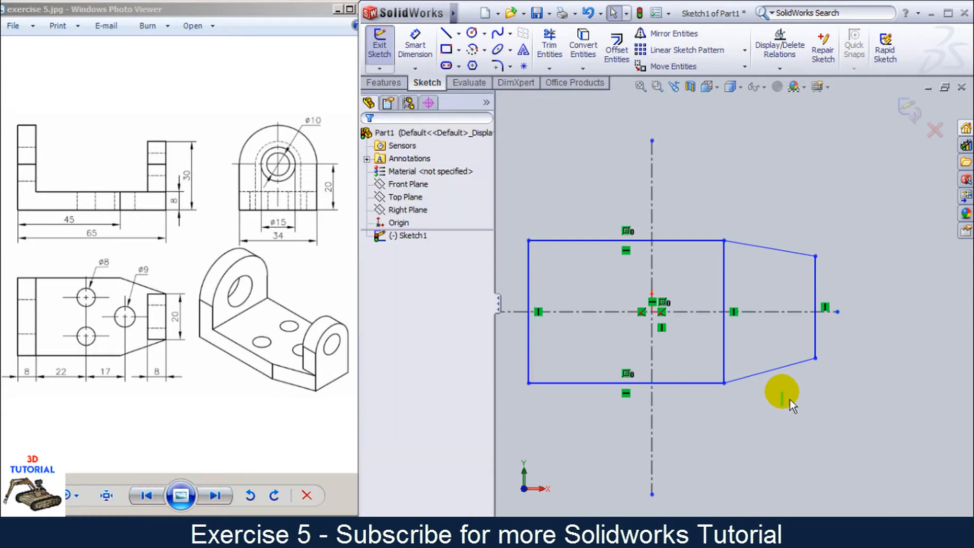
{"action": "left_click_drag", "start_coordinate": [790, 400], "coordinate": [765, 240]}
{"action": "left_click", "coordinate": [793, 436]}
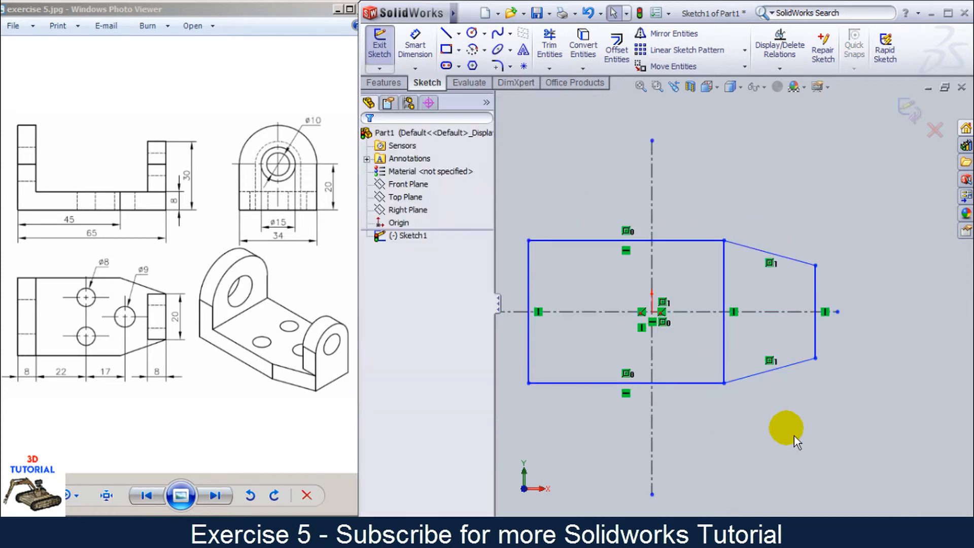
- Dimension the short vertical line at the tapered end to 20 mm
{"action": "left_click", "coordinate": [818, 299]}
{"action": "left_click", "coordinate": [872, 314]}
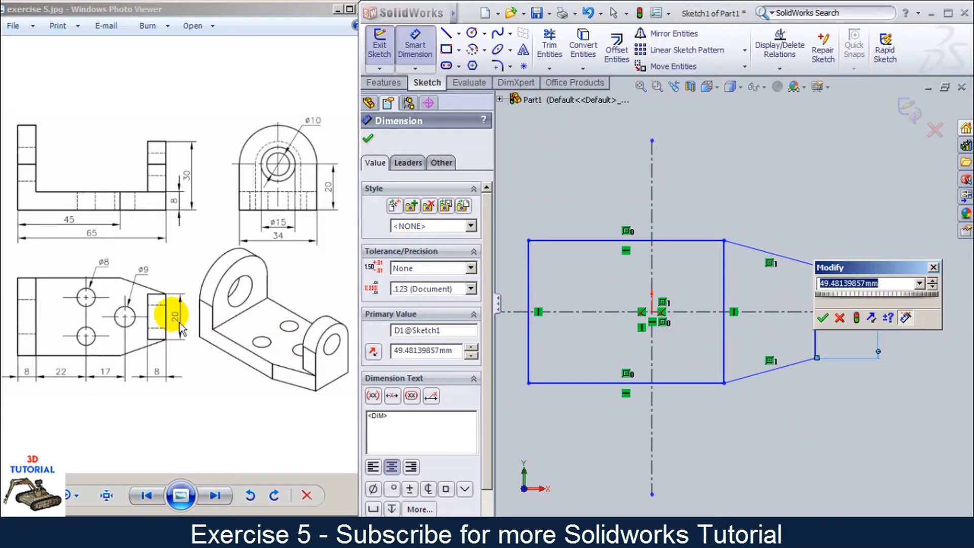
{"action": "type", "text": "20"}
{"action": "key", "text": "Return"}
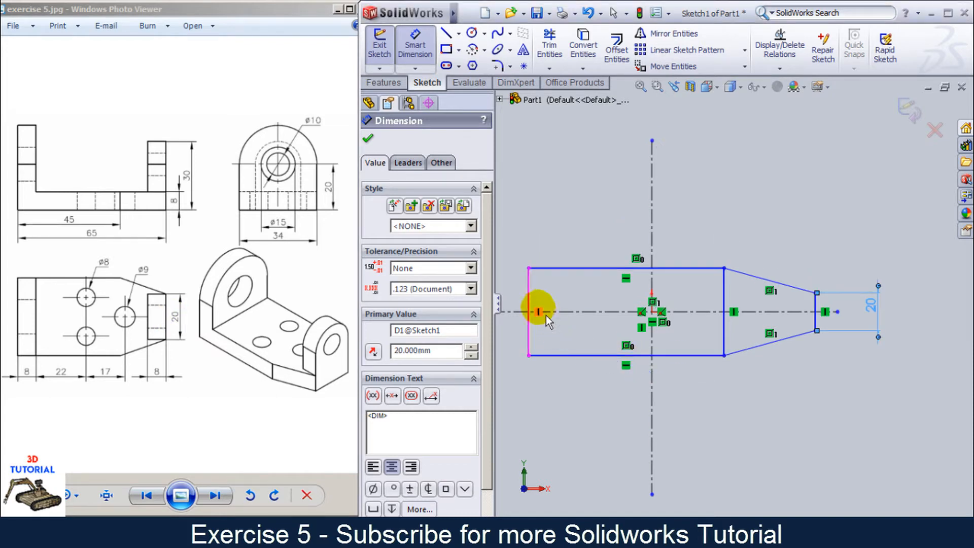
- Add an overall length dimension from the rectangle's left edge to the short vertical line, keeping its drawn value
{"action": "left_click", "coordinate": [529, 307]}
{"action": "left_click", "coordinate": [815, 313]}
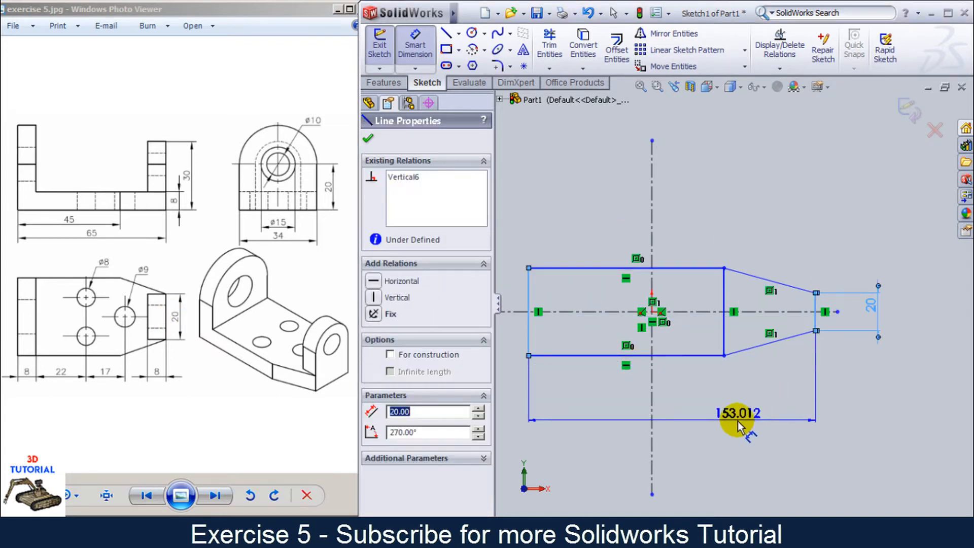
{"action": "left_click", "coordinate": [736, 421]}
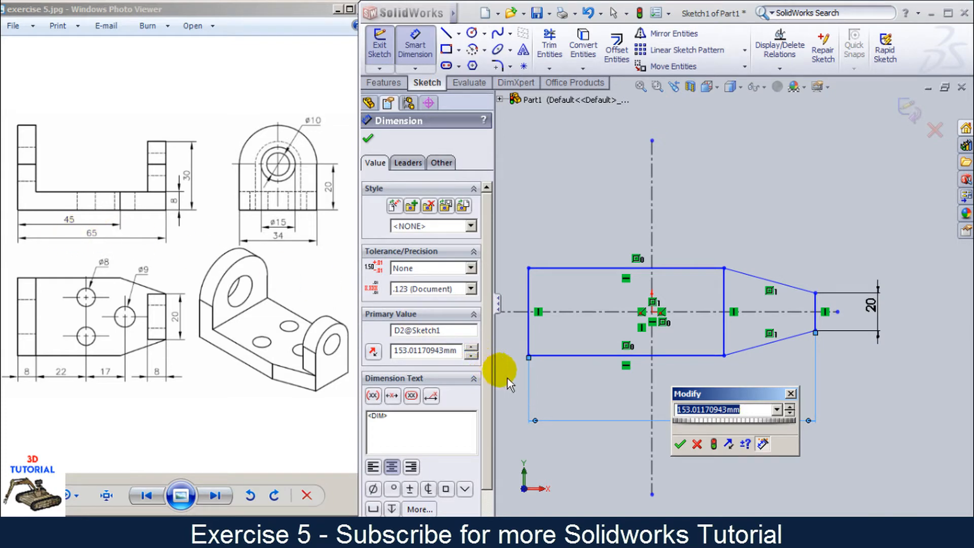
{"action": "left_click", "coordinate": [679, 445]}
- Dimension the rectangle's lower horizontal edge to 45 mm
{"action": "left_click", "coordinate": [669, 355]}
{"action": "left_click", "coordinate": [677, 393]}
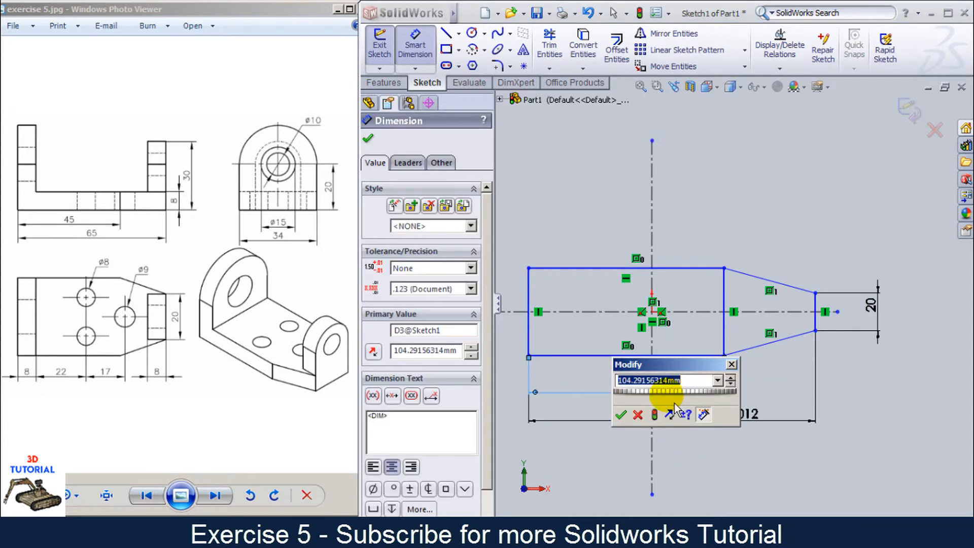
{"action": "type", "text": "45"}
{"action": "key", "text": "Return"}
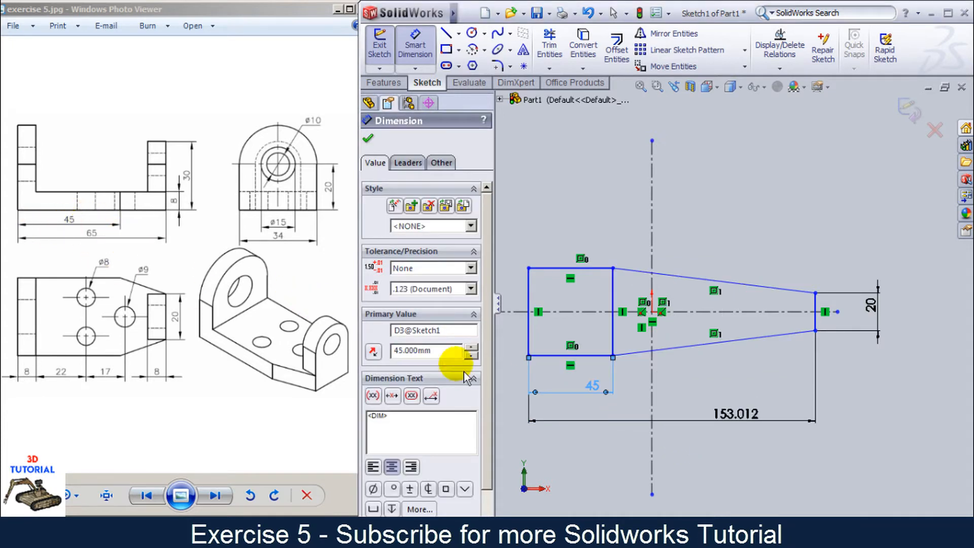
- Set the profile's overall length dimension to 65 mm
{"action": "double_click", "coordinate": [736, 415]}
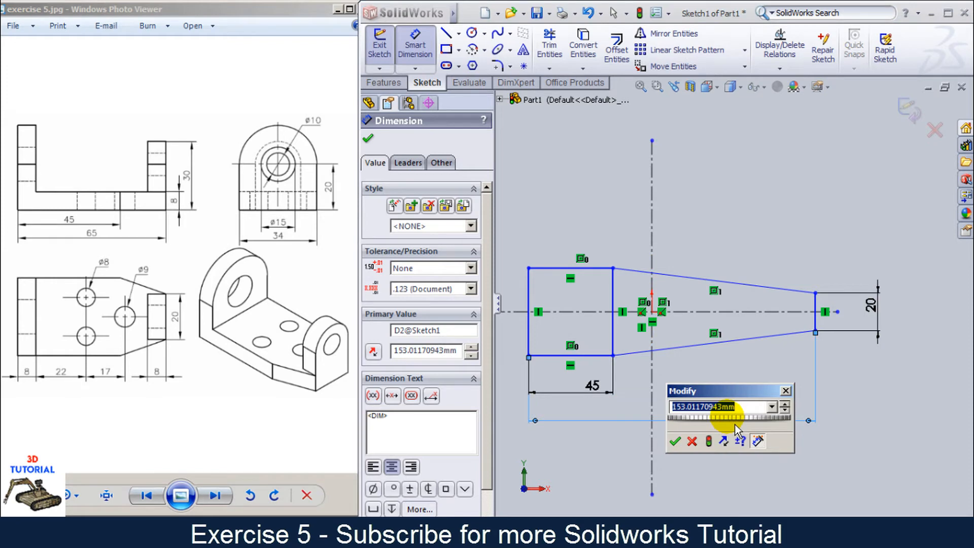
{"action": "type", "text": "65"}
{"action": "key", "text": "Return"}
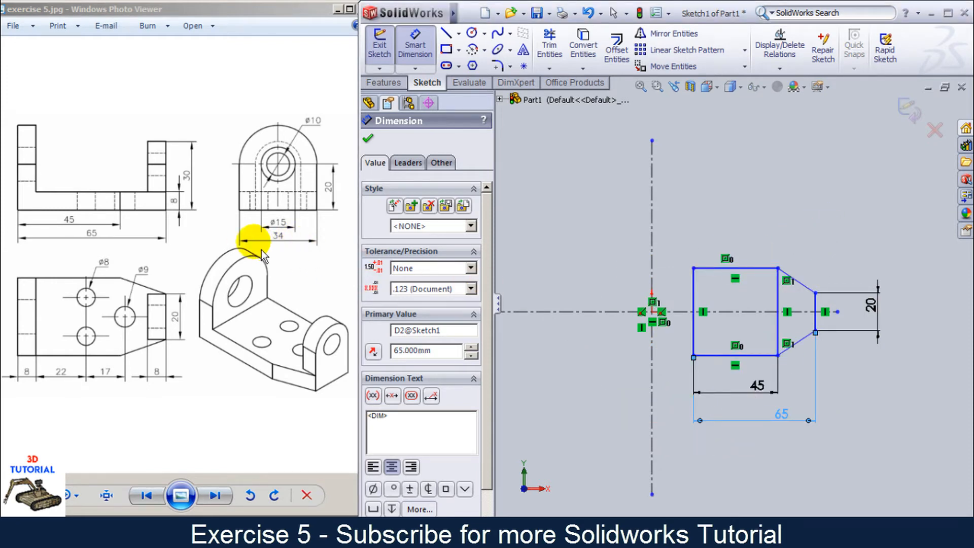
- Dimension the rectangle's left edge to a height of 34 mm
{"action": "left_click", "coordinate": [692, 297]}
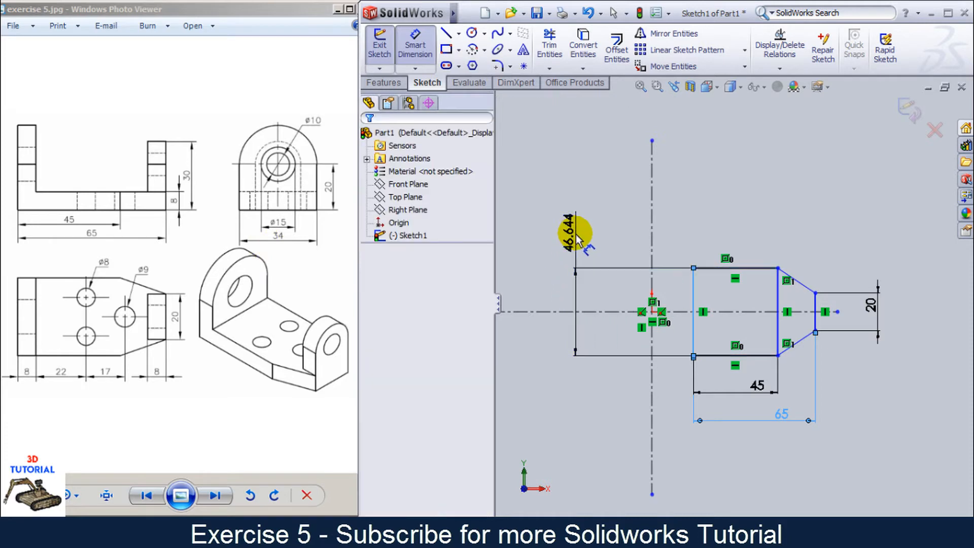
{"action": "left_click", "coordinate": [573, 229]}
{"action": "type", "text": "34"}
{"action": "key", "text": "Return"}
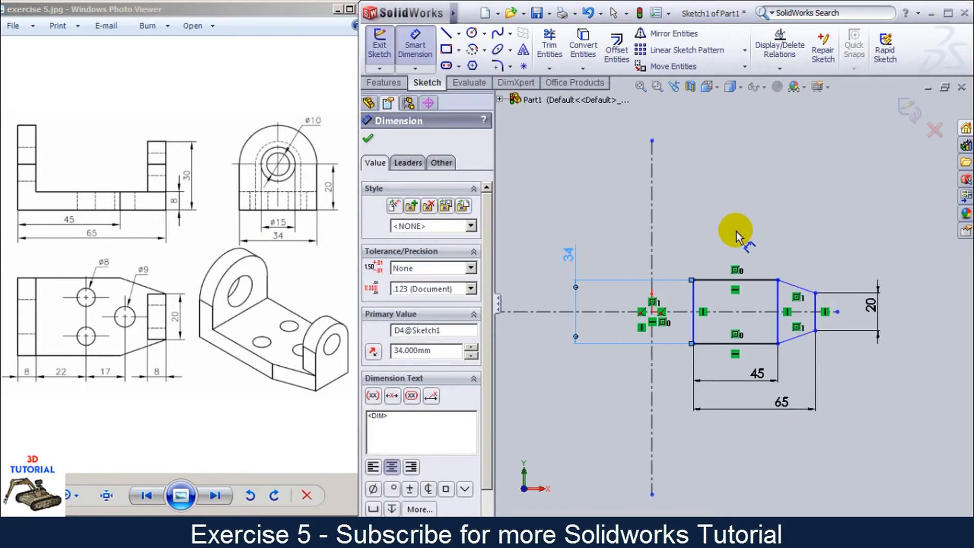
- Shift the whole profile left along the horizontal centreline so that the origin lies inside the rectangle
{"action": "key", "text": "Escape"}
{"action": "left_click_drag", "start_coordinate": [694, 280], "coordinate": [617, 279]}
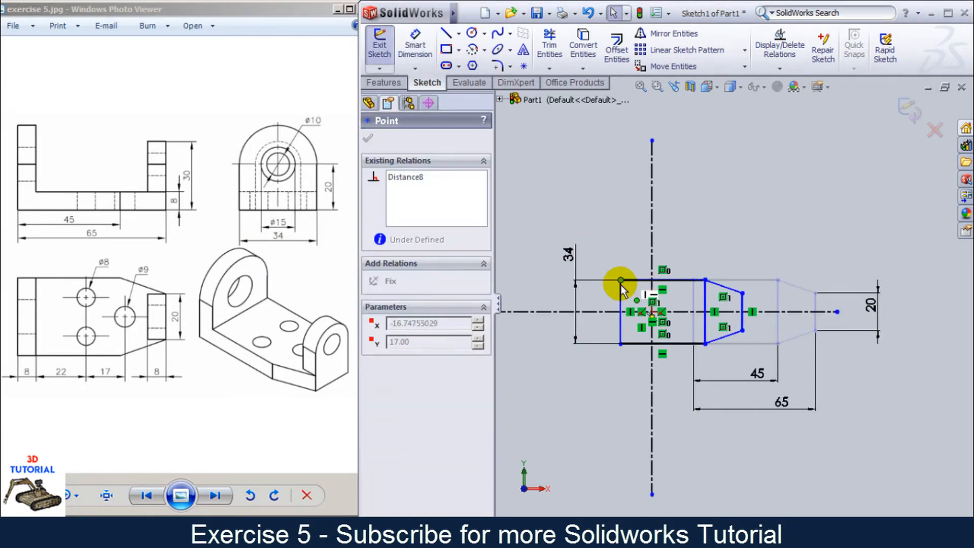
{"action": "left_click", "coordinate": [811, 227]}
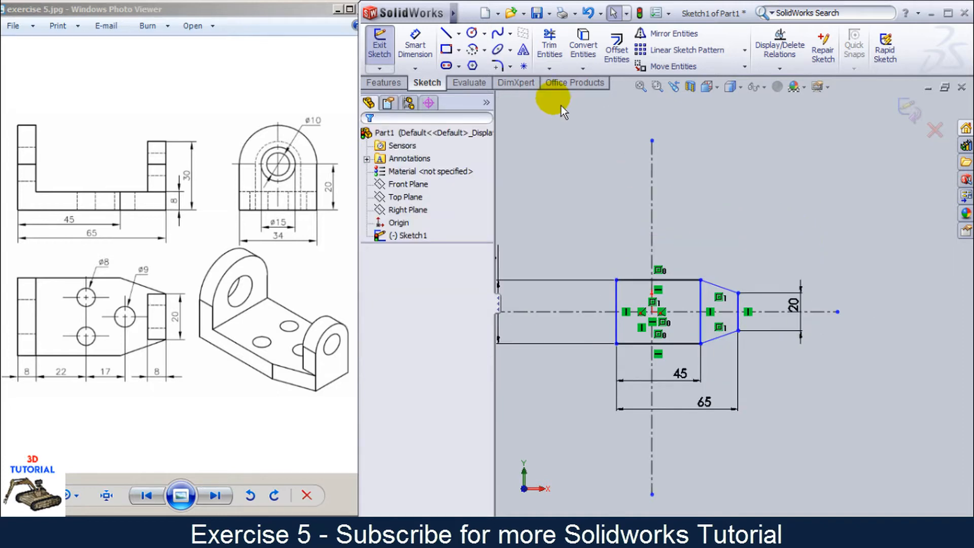
- Trim away the inner vertical line between the rectangle and the taper, and exit the sketch
{"action": "left_click", "coordinate": [549, 46]}
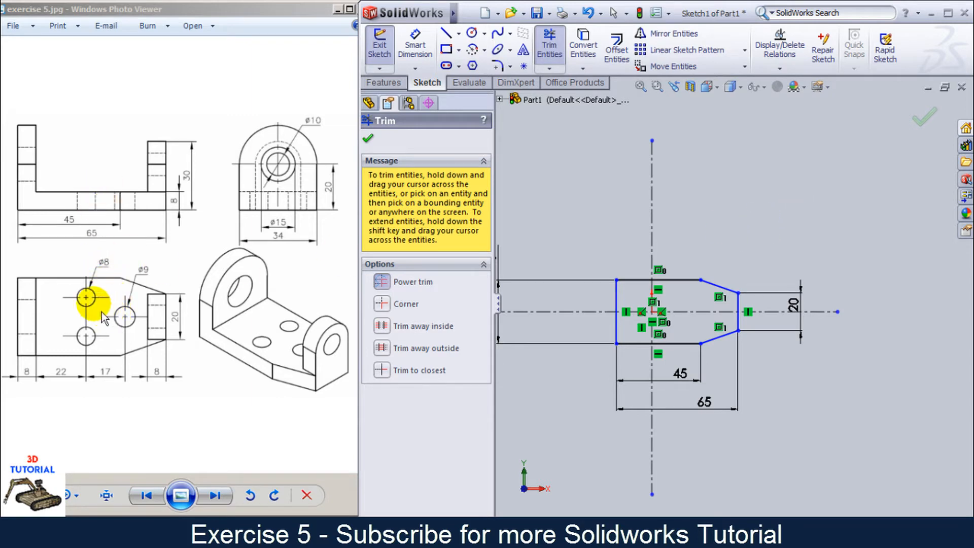
{"action": "left_click", "coordinate": [916, 108]}
{"action": "left_click", "coordinate": [909, 121]}
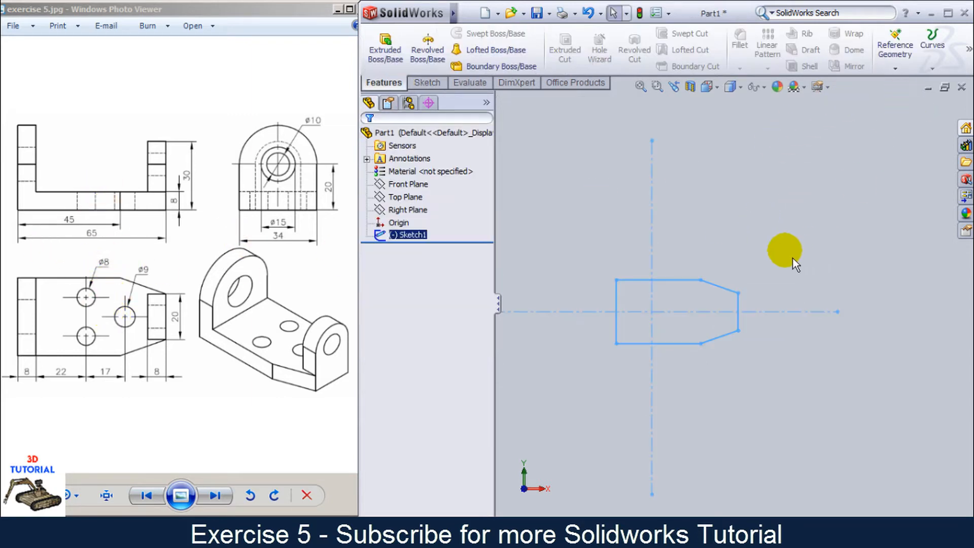
- Extrude the base profile 8 mm as a boss with the Mid Plane end condition
{"action": "left_click", "coordinate": [385, 46]}
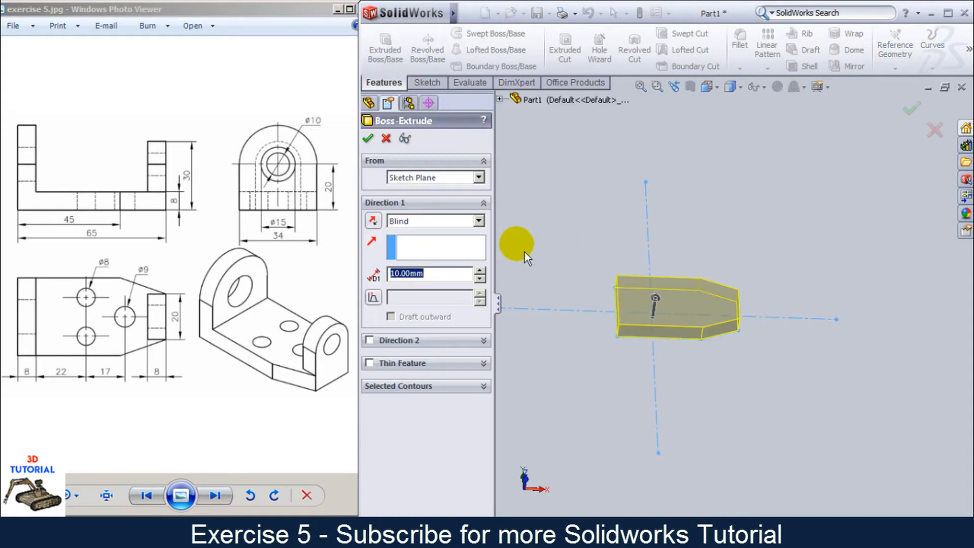
{"action": "left_click", "coordinate": [434, 222]}
{"action": "left_click", "coordinate": [411, 272]}
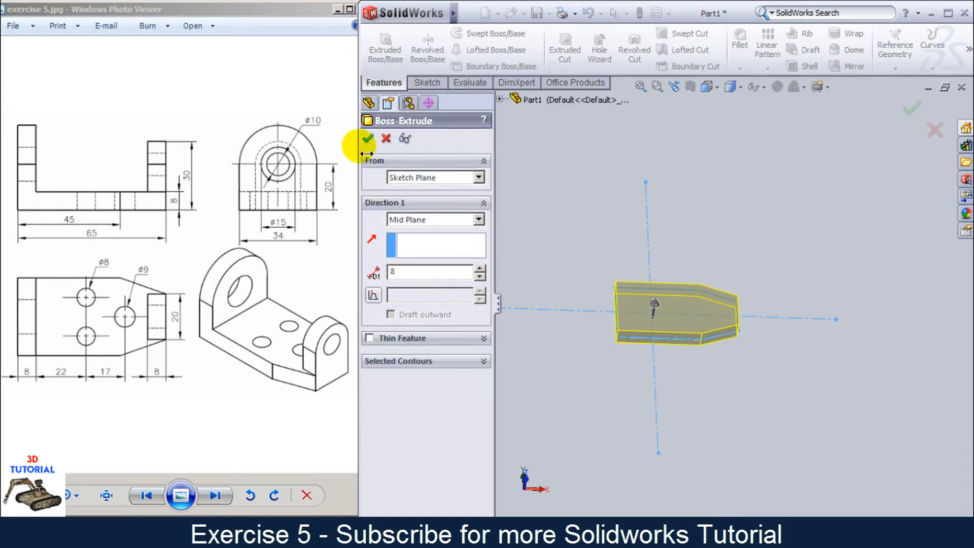
{"action": "left_click", "coordinate": [368, 138]}
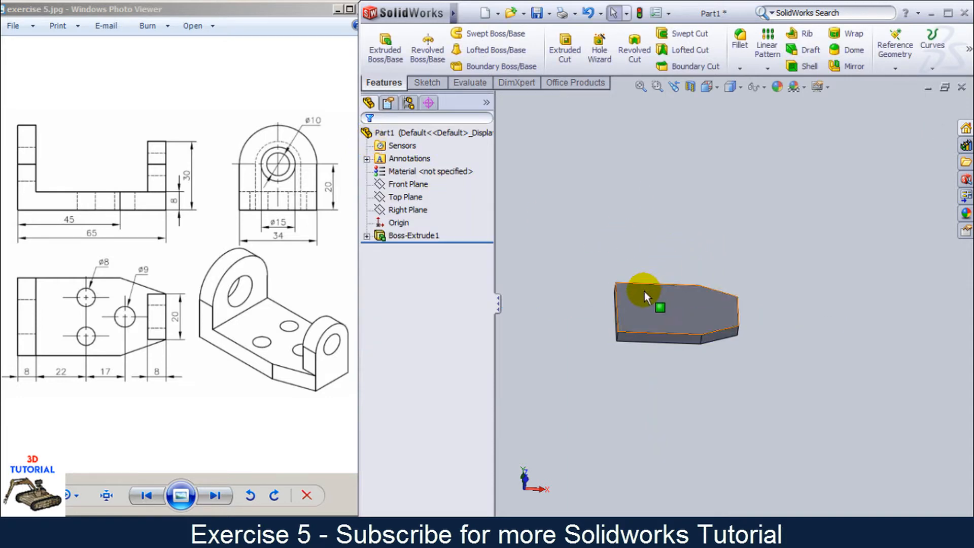
- Start a new sketch on the wide 34 mm end face of the base plate
{"action": "middle_click_drag", "start_coordinate": [609, 352], "coordinate": [670, 317]}
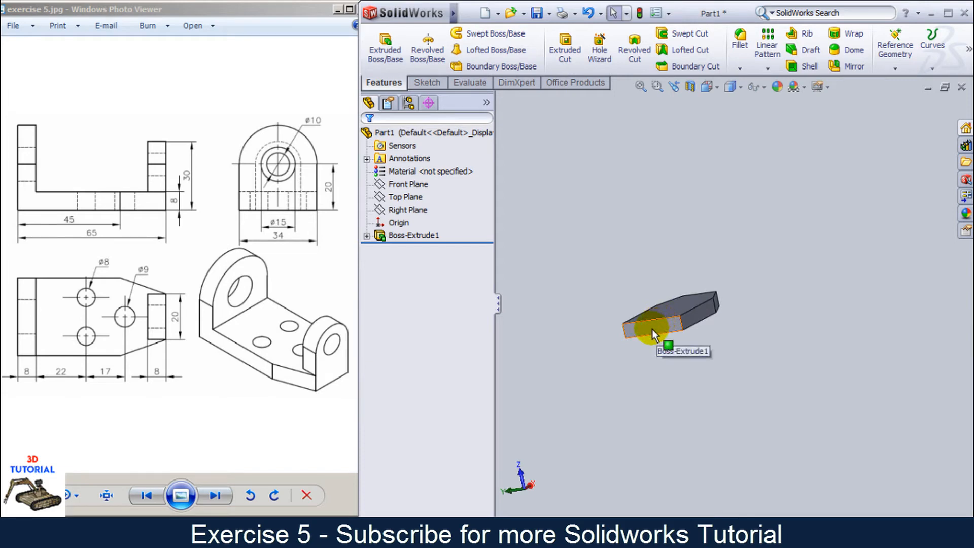
{"action": "scroll", "coordinate": [652, 330], "scroll_direction": "down", "scroll_amount": 6}
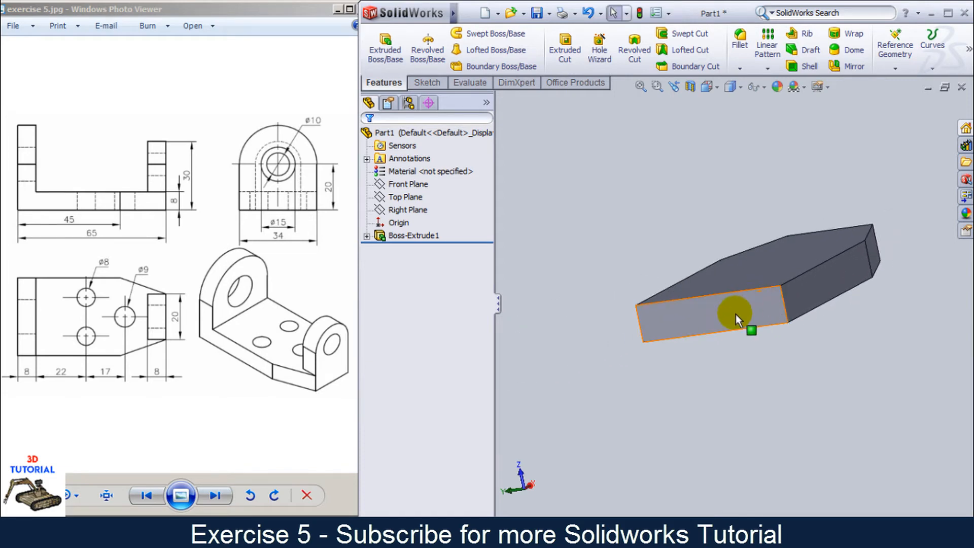
{"action": "right_click", "coordinate": [735, 313]}
{"action": "left_click", "coordinate": [759, 269]}
{"action": "middle_click_drag", "start_coordinate": [677, 322], "coordinate": [716, 300]}
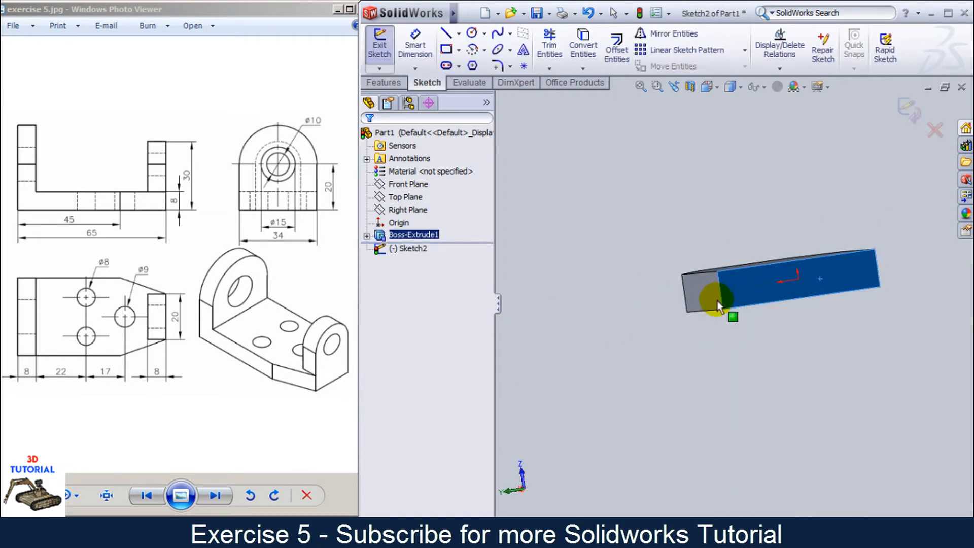
{"action": "left_click", "coordinate": [715, 90]}
{"action": "left_click", "coordinate": [754, 200]}
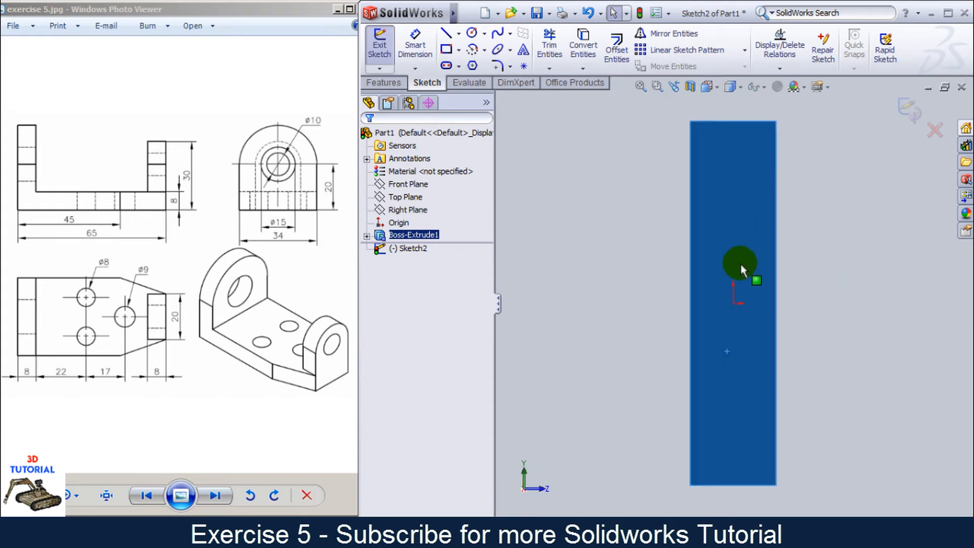
{"action": "middle_click_drag", "start_coordinate": [744, 266], "coordinate": [624, 265], "text": "ctrl"}
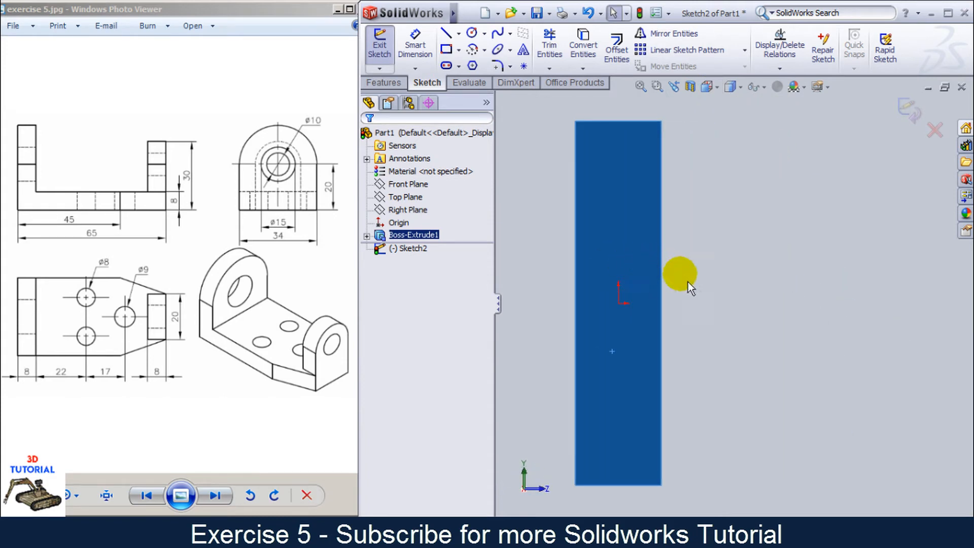
{"action": "middle_click_drag", "start_coordinate": [809, 279], "coordinate": [715, 297], "text": "shift"}
{"action": "middle_click_drag", "start_coordinate": [658, 274], "coordinate": [615, 274], "text": "ctrl"}
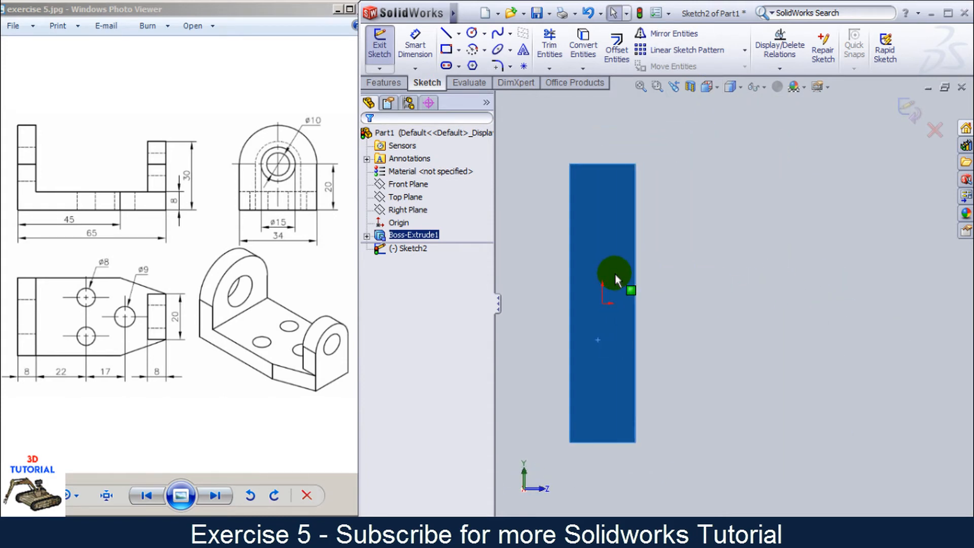
- Sketch a horizontal centreline from the origin outward past the plate's long edge
{"action": "left_click", "coordinate": [459, 33]}
{"action": "left_click", "coordinate": [474, 63]}
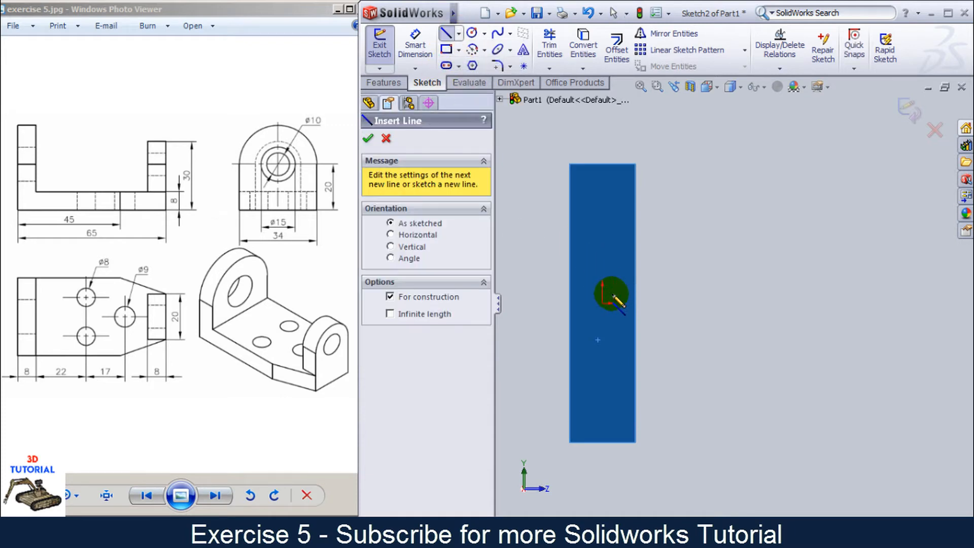
{"action": "left_click", "coordinate": [602, 303]}
{"action": "left_click", "coordinate": [890, 303]}
{"action": "key", "text": "Escape"}
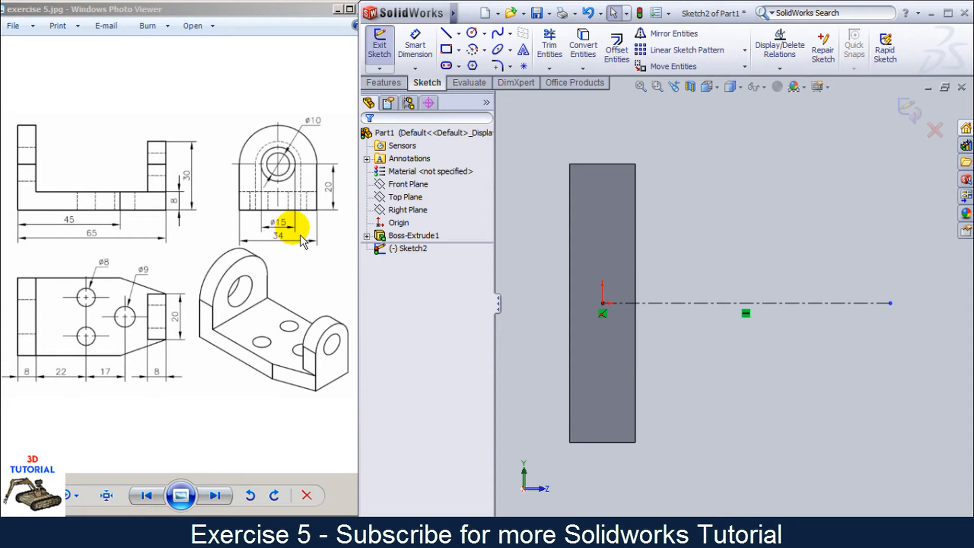
- Sketch two concentric circles about 9 mm and 27 mm in diameter, centred on the centreline about 24.6 mm from the origin
{"action": "left_click", "coordinate": [472, 33]}
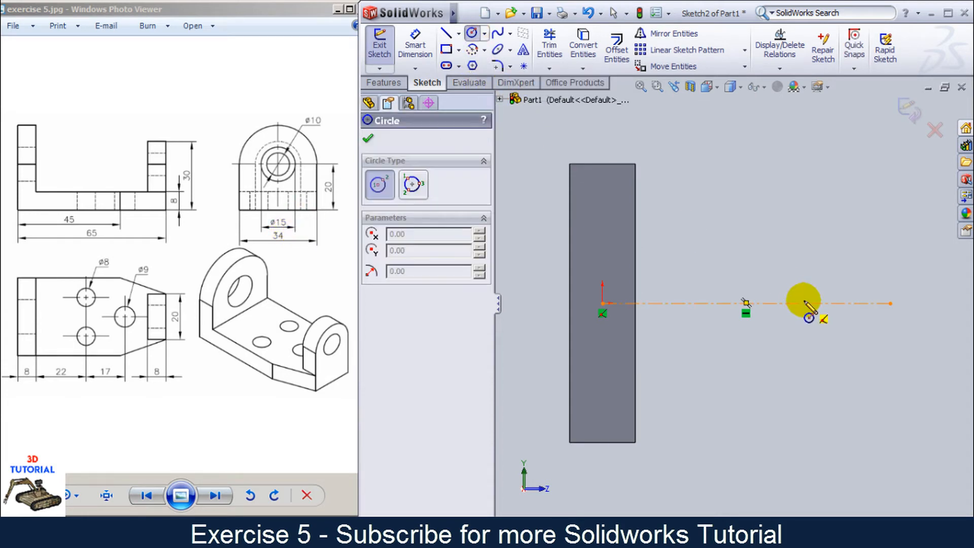
{"action": "left_click", "coordinate": [804, 303]}
{"action": "left_click", "coordinate": [811, 339]}
{"action": "left_click", "coordinate": [804, 303]}
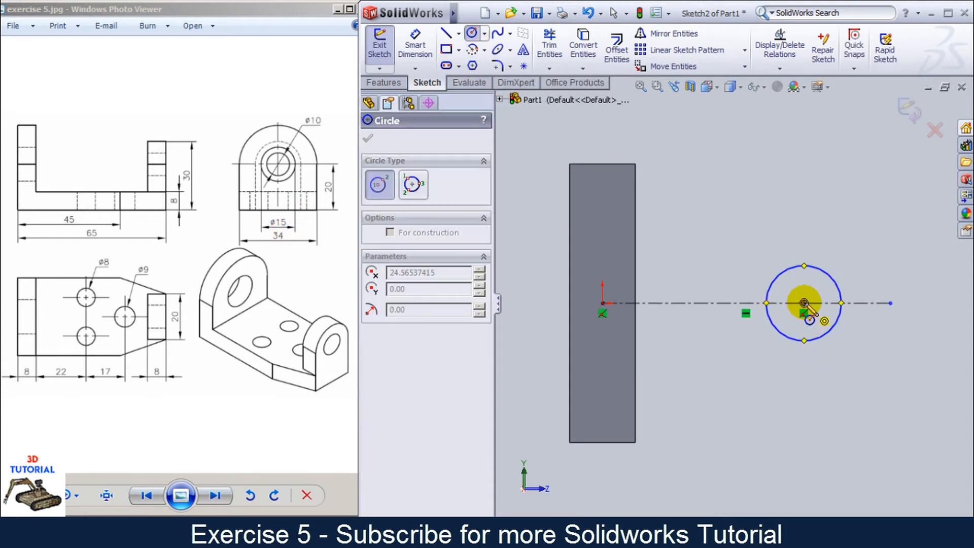
{"action": "left_click", "coordinate": [840, 407]}
{"action": "key", "text": "Escape"}
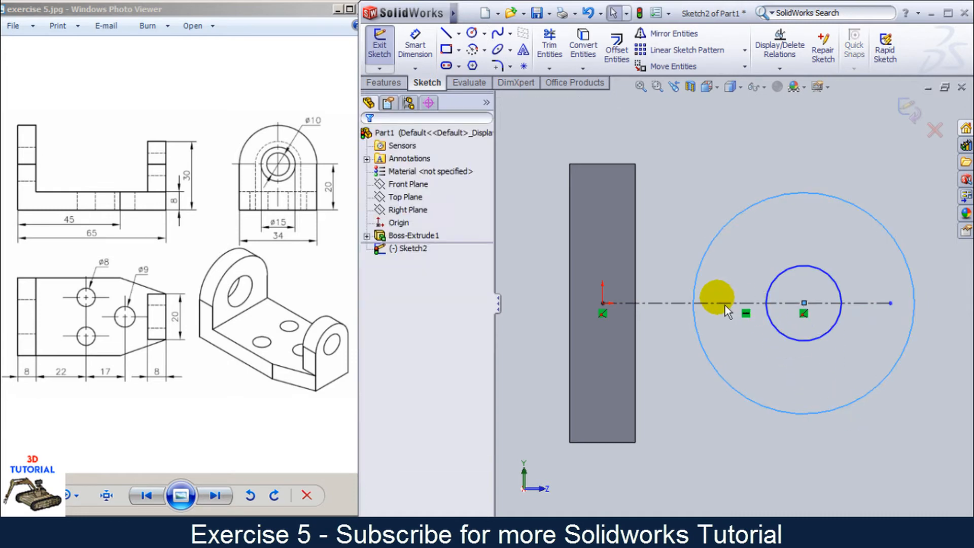
- Dimension the inner circle to 15 mm and the outer circle to 34 mm in diameter
{"action": "left_click", "coordinate": [415, 42]}
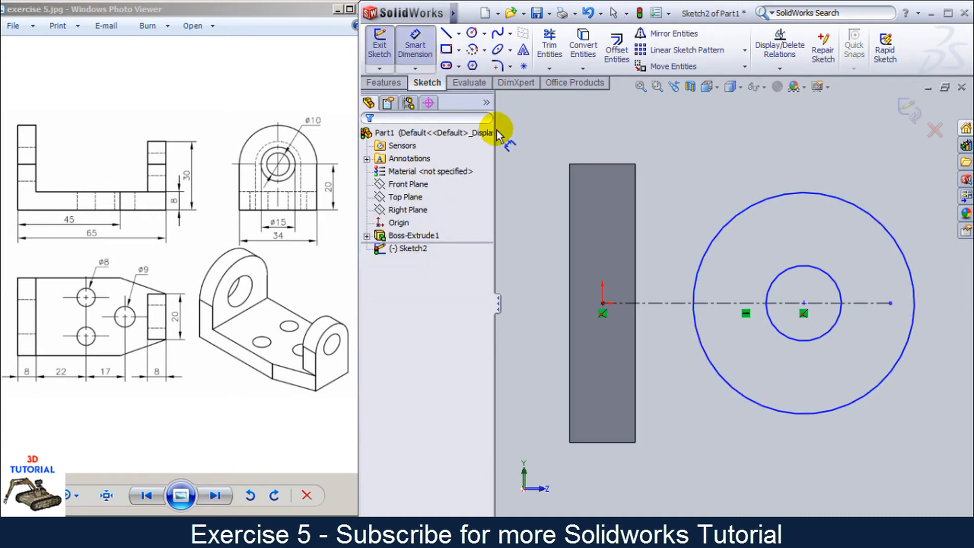
{"action": "left_click", "coordinate": [810, 270]}
{"action": "left_click", "coordinate": [740, 148]}
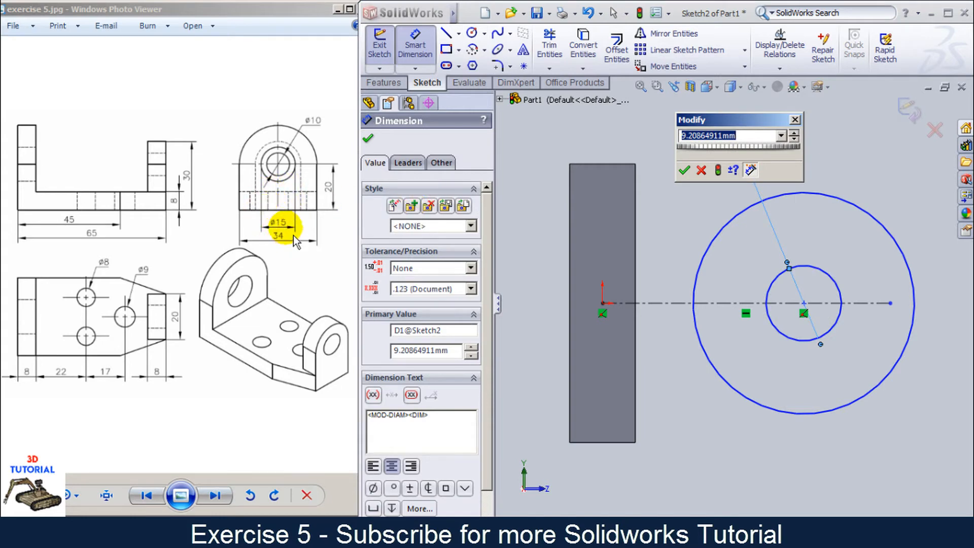
{"action": "type", "text": "15"}
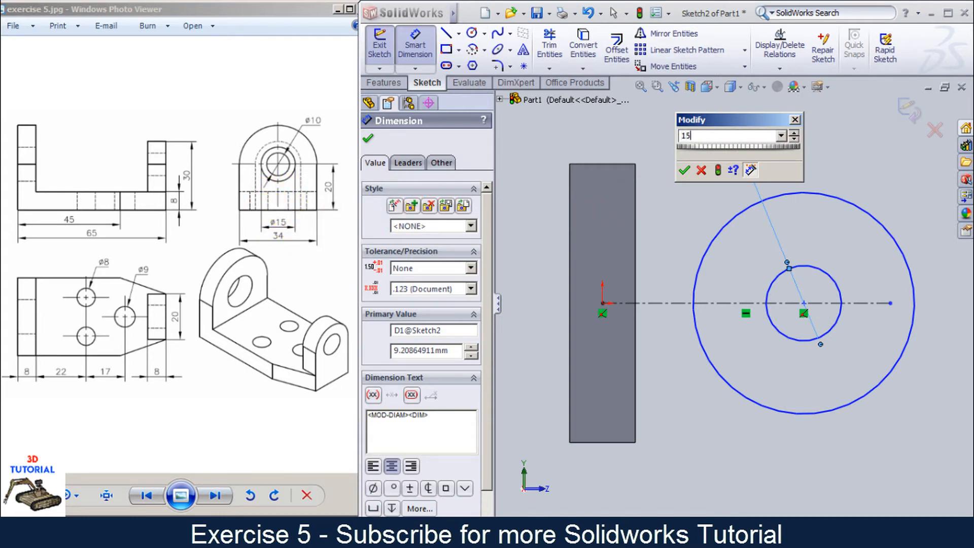
{"action": "key", "text": "Return"}
{"action": "left_click", "coordinate": [799, 195]}
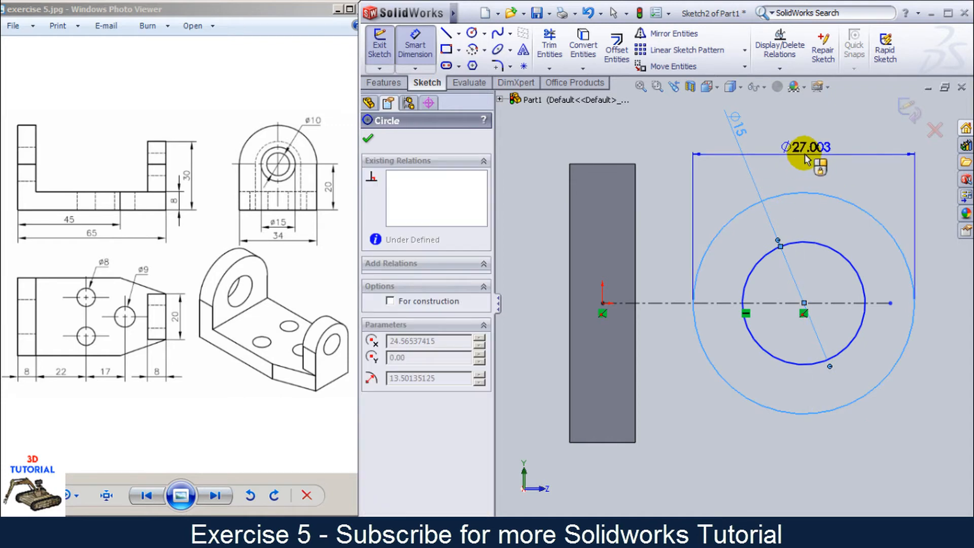
{"action": "left_click", "coordinate": [822, 155]}
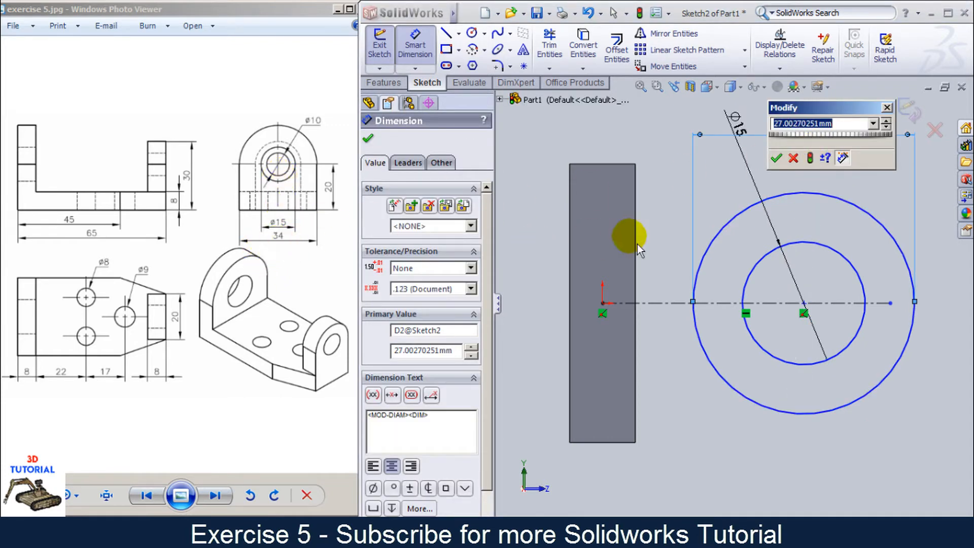
{"action": "key", "text": "Return"}
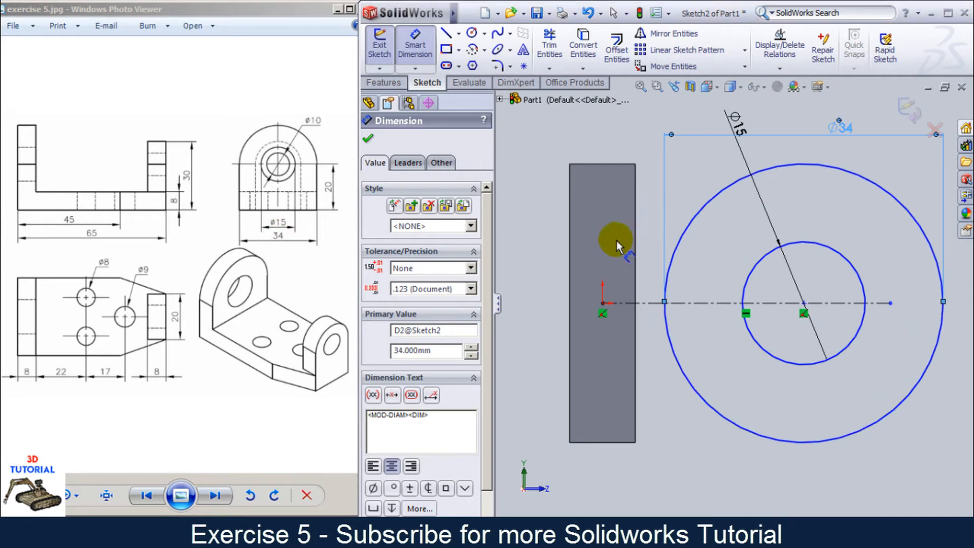
{"action": "left_click", "coordinate": [599, 141]}
- Sketch a horizontal line from the plate's upper outer corner to just past the outer circle's topmost point
{"action": "left_click", "coordinate": [447, 33]}
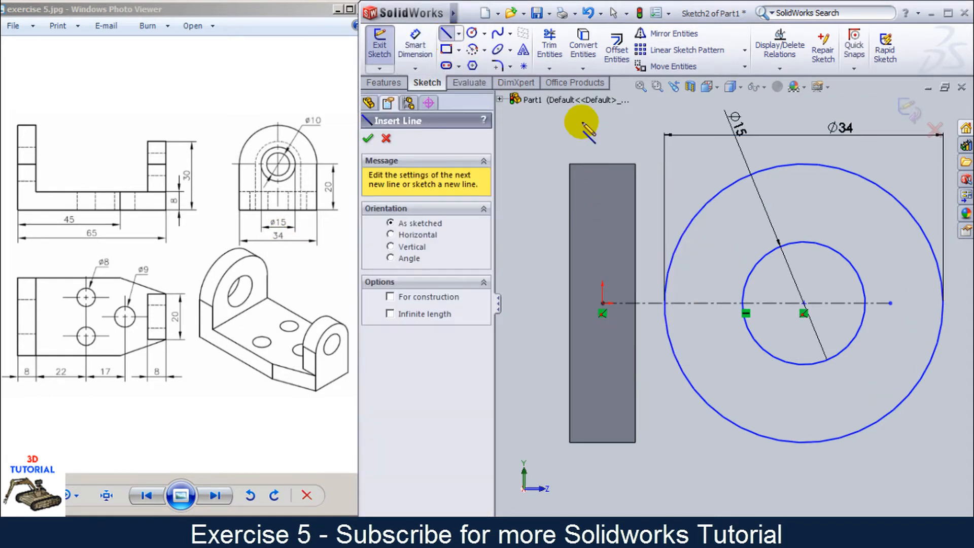
{"action": "left_click", "coordinate": [635, 164]}
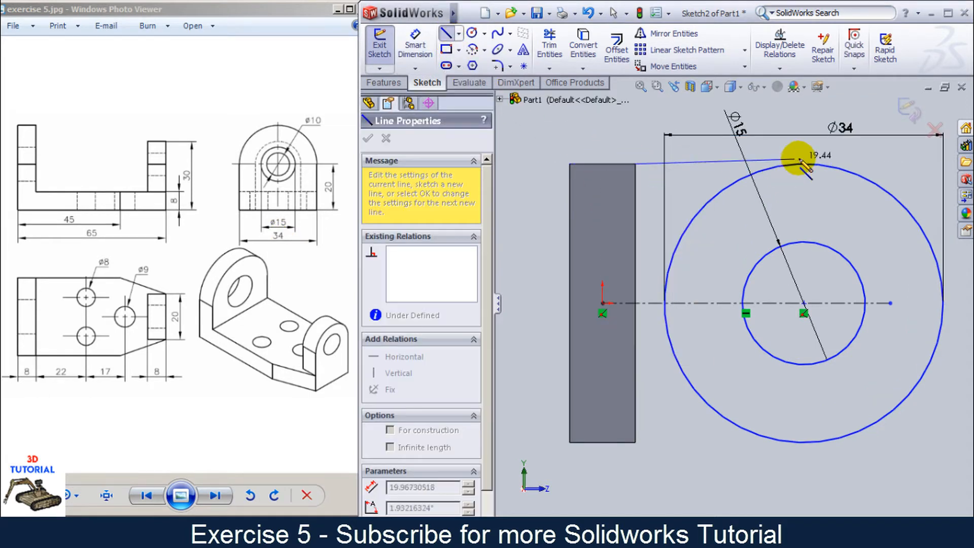
{"action": "left_click", "coordinate": [861, 163]}
{"action": "key", "text": "Escape"}
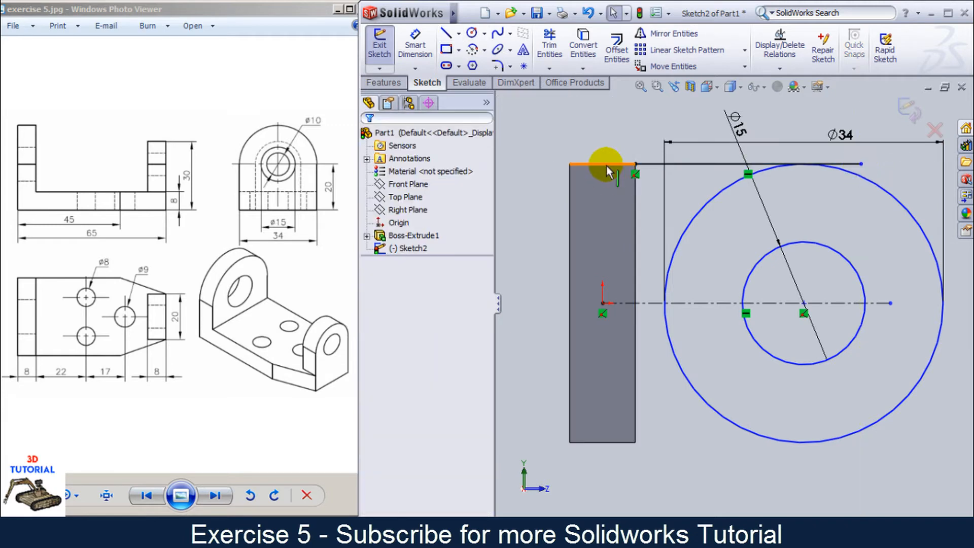
- Trim away the outer circle's quadrant facing the plate above the centreline and the line's overhang beyond the circle's topmost point
{"action": "left_click", "coordinate": [550, 45]}
{"action": "left_click_drag", "start_coordinate": [709, 194], "coordinate": [707, 212]}
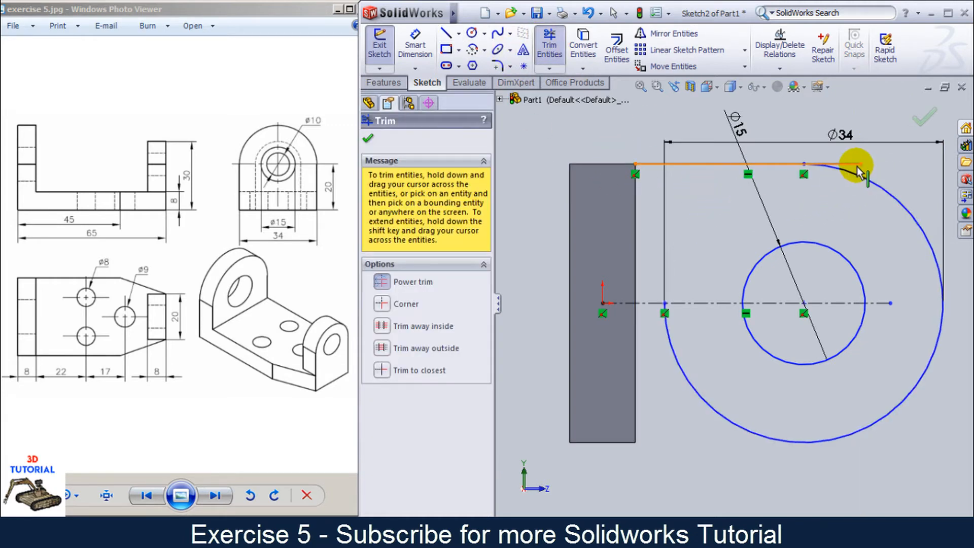
{"action": "left_click_drag", "start_coordinate": [860, 165], "coordinate": [865, 172]}
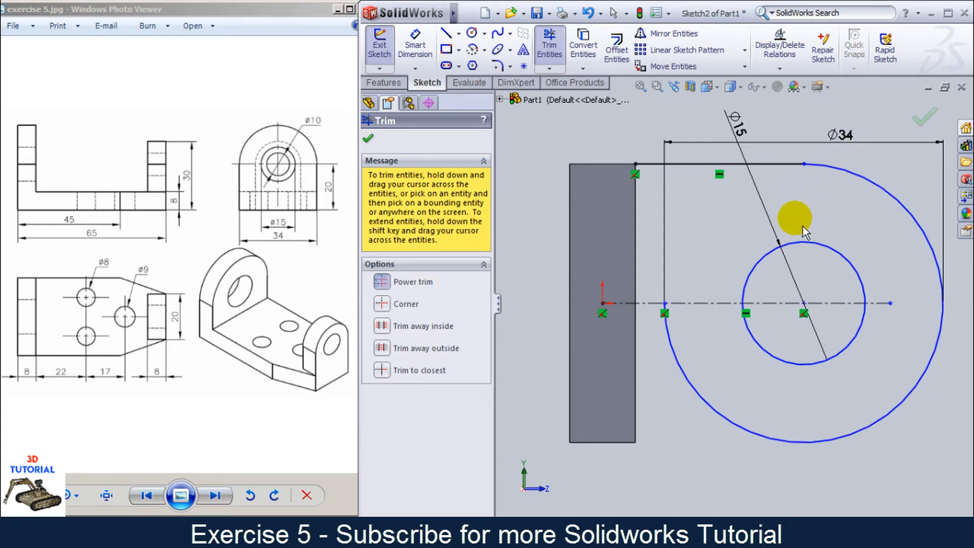
{"action": "right_click", "coordinate": [667, 188]}
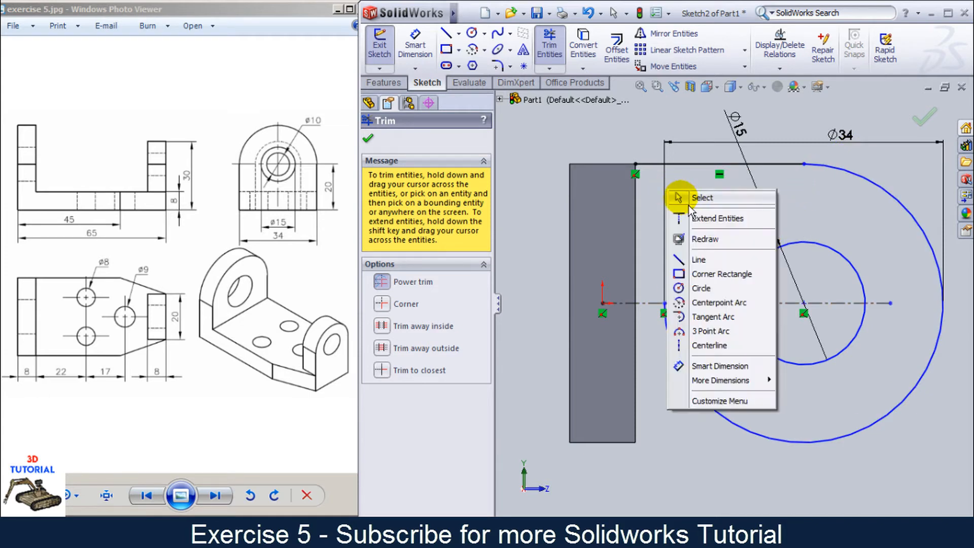
{"action": "left_click", "coordinate": [702, 198]}
- Mirror the horizontal line about the centreline, keeping the original
{"action": "left_click", "coordinate": [692, 164]}
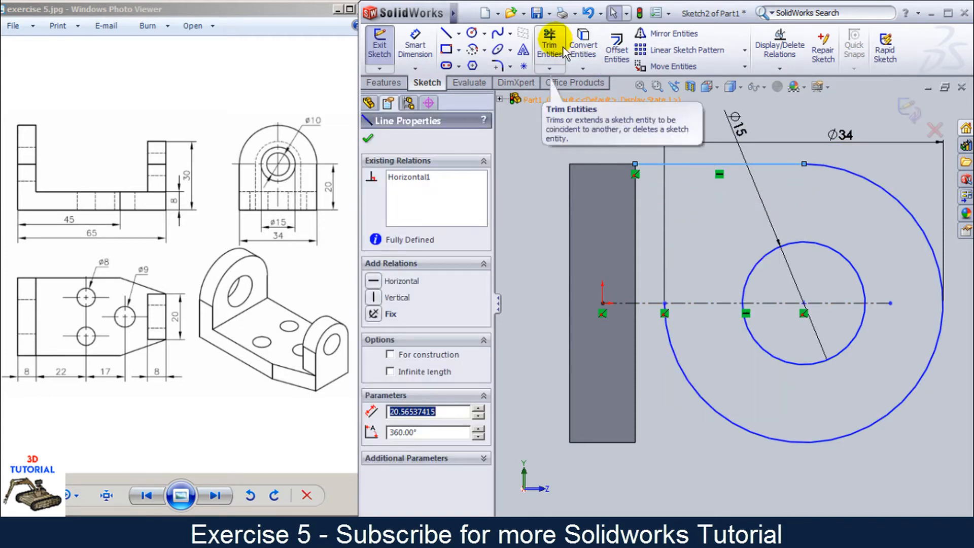
{"action": "left_click", "coordinate": [671, 34]}
{"action": "left_click", "coordinate": [431, 324]}
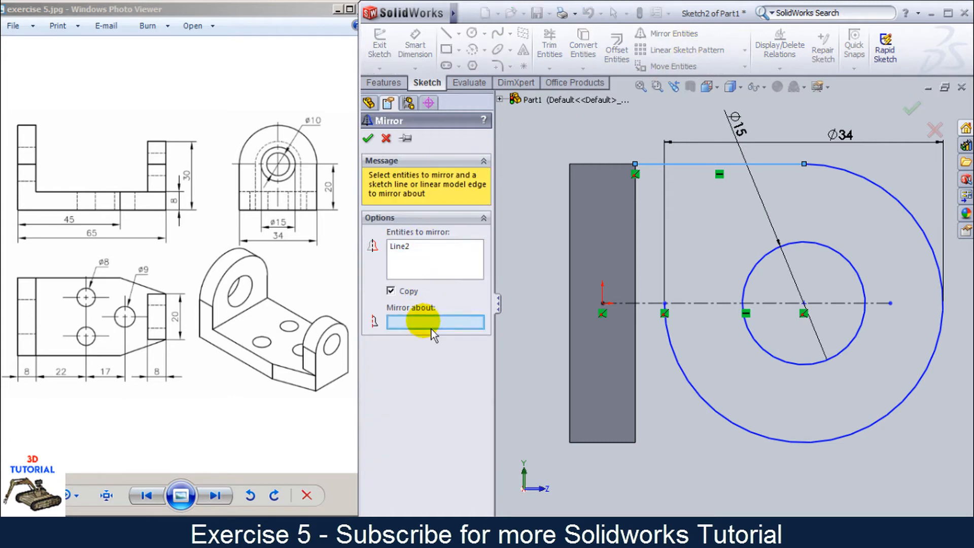
{"action": "left_click", "coordinate": [694, 304]}
{"action": "right_click", "coordinate": [716, 239]}
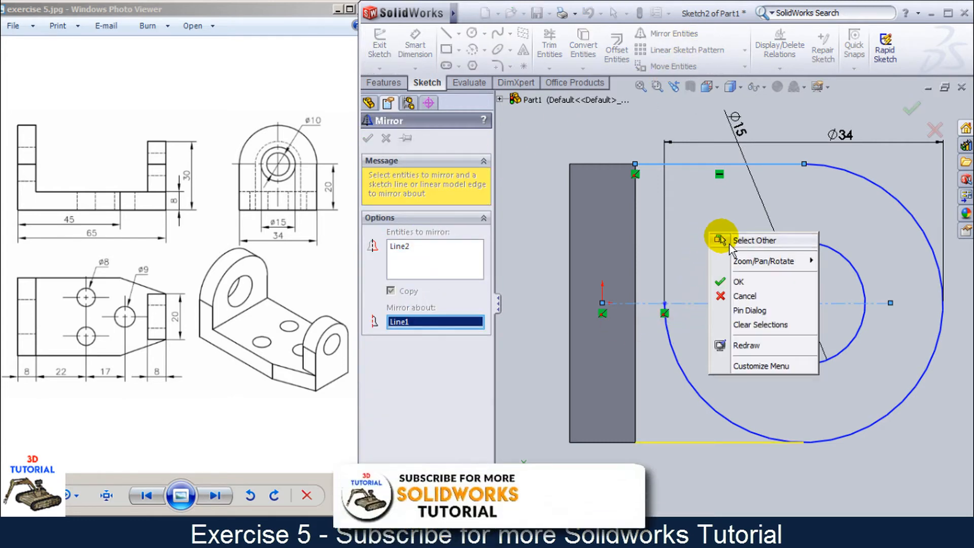
{"action": "left_click", "coordinate": [724, 246]}
{"action": "left_click", "coordinate": [911, 110]}
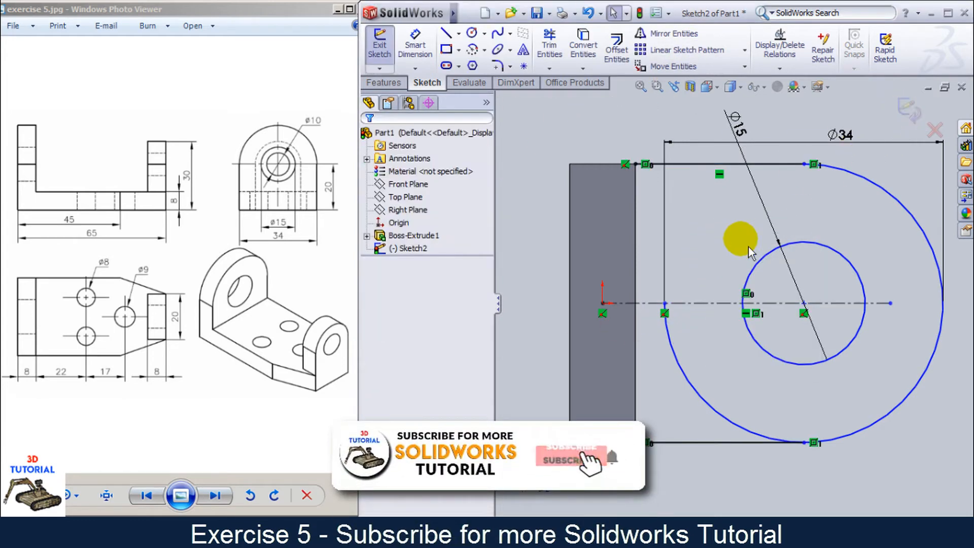
- Trim away the remaining inner arc, close the lug profile with a vertical line along the plate's edge, and exit the sketch
{"action": "left_click", "coordinate": [549, 45]}
{"action": "left_click_drag", "start_coordinate": [706, 336], "coordinate": [692, 375]}
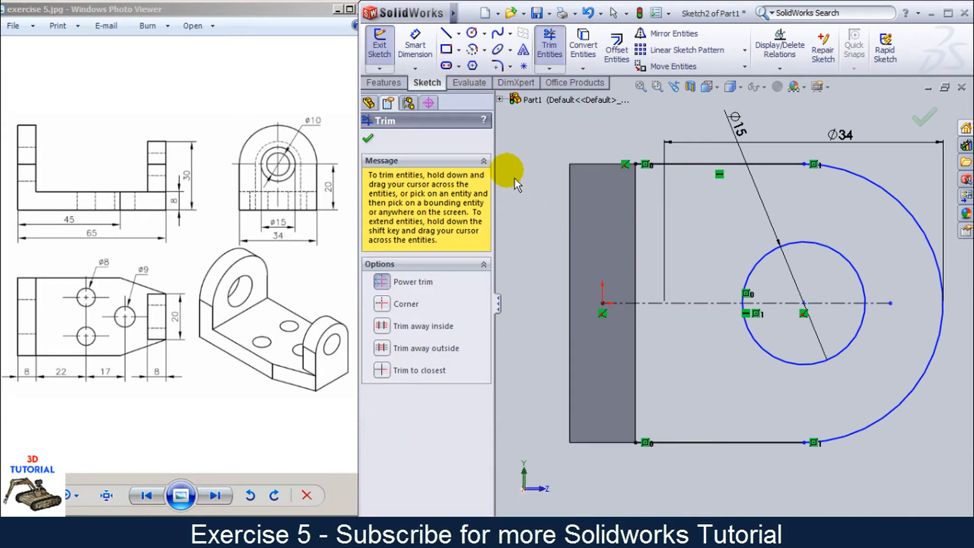
{"action": "left_click", "coordinate": [445, 33]}
{"action": "left_click", "coordinate": [635, 163]}
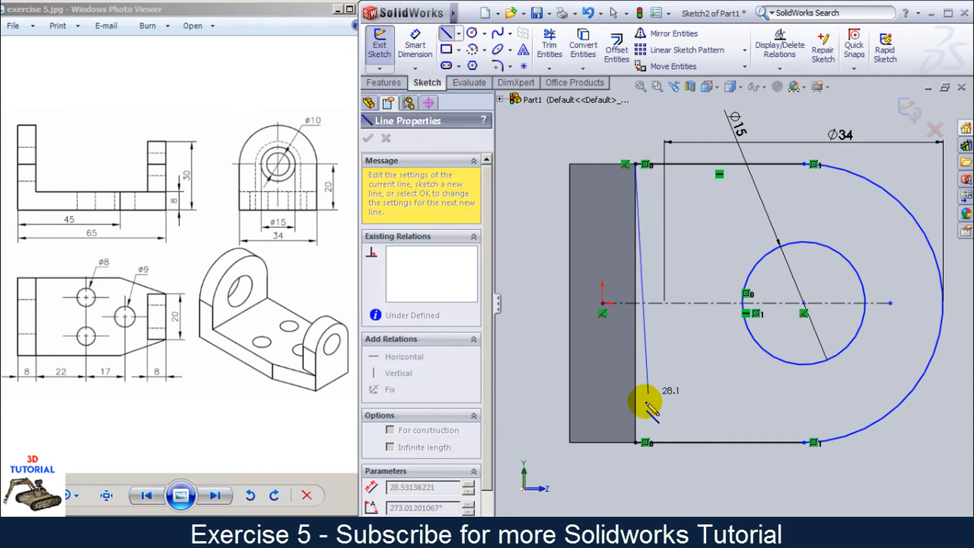
{"action": "left_click", "coordinate": [635, 442]}
{"action": "left_click", "coordinate": [907, 108]}
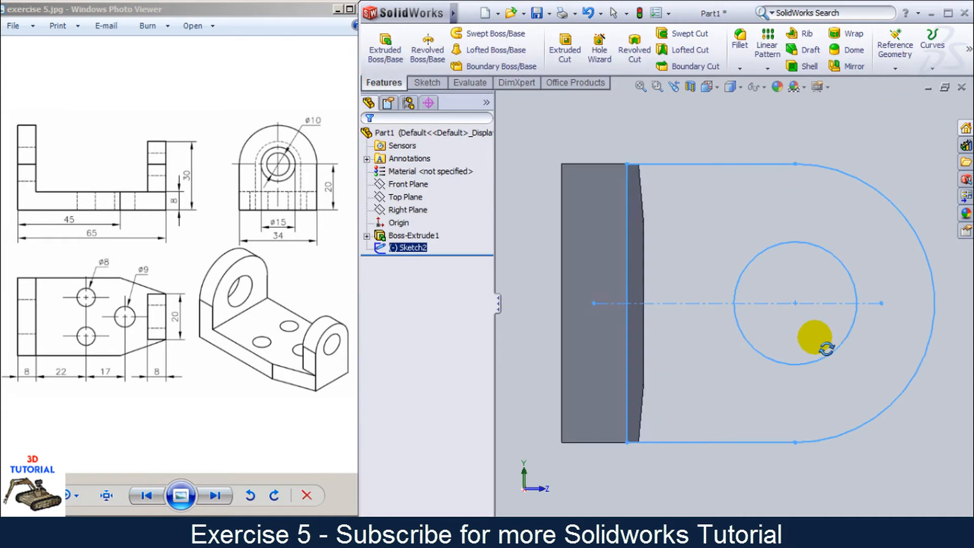
- Extrude the lug profile 8 mm Blind as a merged boss, with the direction reversed so it lies over the plate
{"action": "mouse_move", "coordinate": [826, 348]}
{"action": "middle_mouse_down"}
{"action": "mouse_move", "coordinate": [820, 261]}
{"action": "mouse_move", "coordinate": [696, 198]}
{"action": "mouse_move", "coordinate": [700, 175]}
{"action": "middle_mouse_up"}
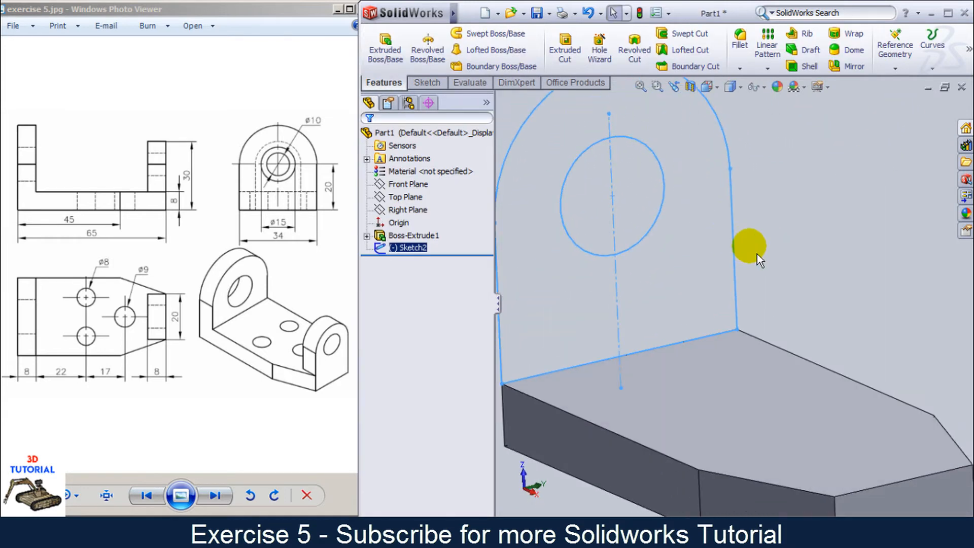
{"action": "middle_click_drag", "start_coordinate": [756, 254], "coordinate": [672, 360]}
{"action": "left_click", "coordinate": [385, 46]}
{"action": "left_click", "coordinate": [373, 222]}
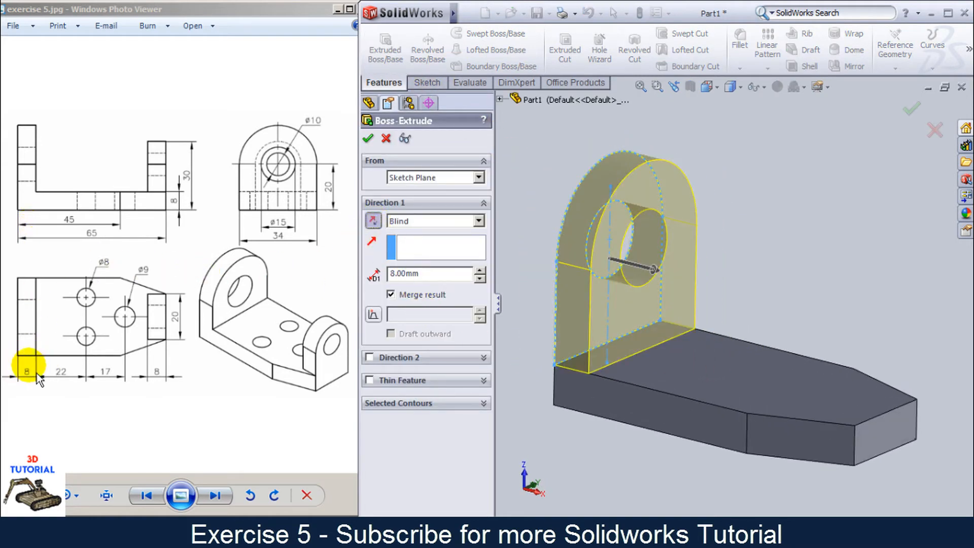
{"action": "left_click", "coordinate": [368, 138]}
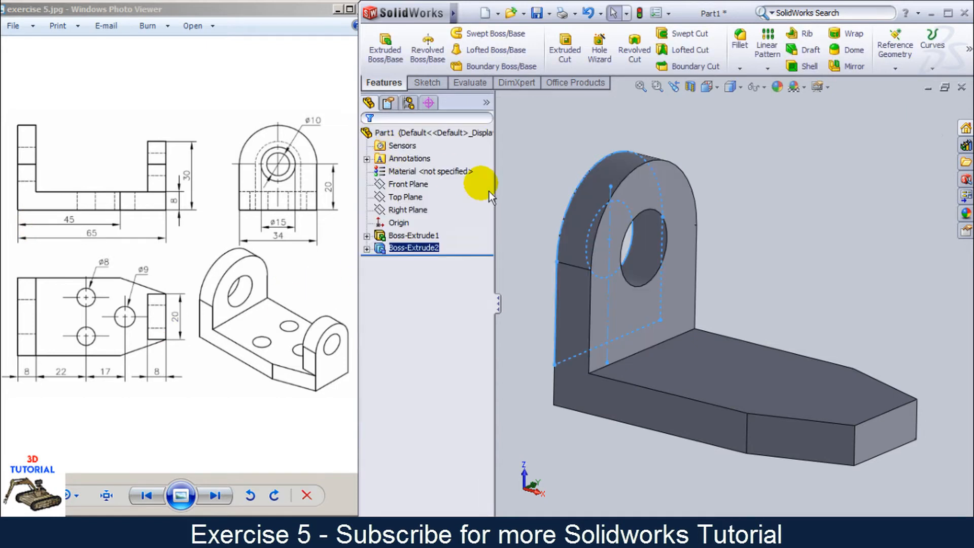
- Start a new sketch on the base plate's narrow end face
{"action": "middle_click_drag", "start_coordinate": [652, 344], "coordinate": [650, 348]}
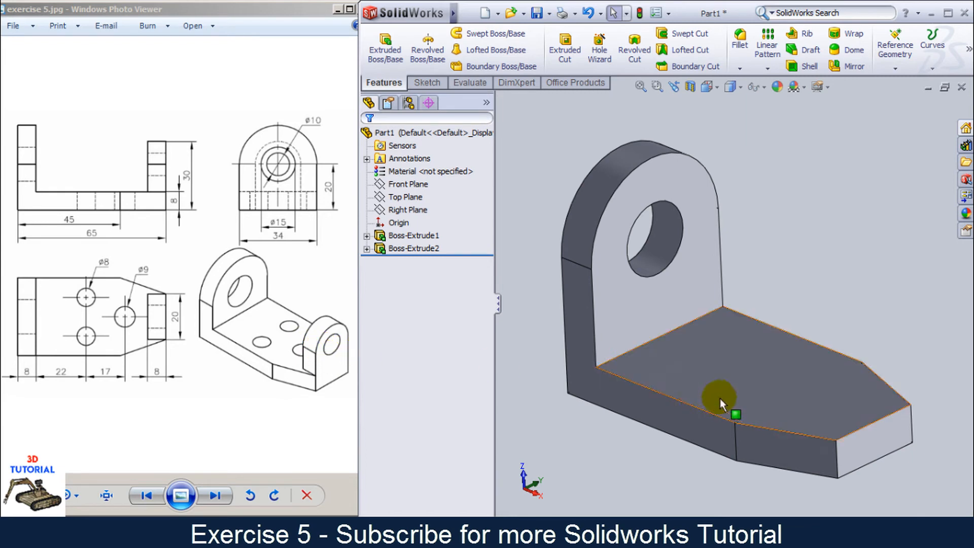
{"action": "mouse_move", "coordinate": [717, 402]}
{"action": "middle_mouse_down"}
{"action": "mouse_move", "coordinate": [696, 344]}
{"action": "mouse_move", "coordinate": [687, 371]}
{"action": "middle_mouse_up"}
{"action": "right_click", "coordinate": [808, 444]}
{"action": "left_click", "coordinate": [841, 267]}
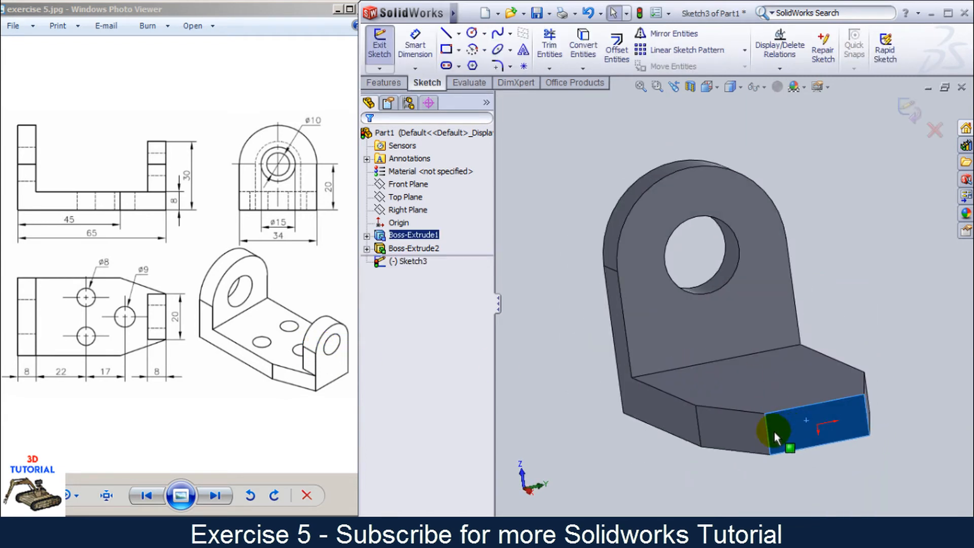
- Sketch a centreline from the origin straight up beyond the plate's top face
{"action": "scroll", "coordinate": [774, 431], "scroll_direction": "down", "scroll_amount": 2}
{"action": "mouse_move", "coordinate": [761, 474]}
{"action": "middle_mouse_down", "text": "ctrl"}
{"action": "mouse_move", "coordinate": [716, 383]}
{"action": "mouse_move", "coordinate": [716, 398]}
{"action": "middle_mouse_up", "text": "ctrl"}
{"action": "left_click", "coordinate": [869, 267]}
{"action": "left_click", "coordinate": [458, 34]}
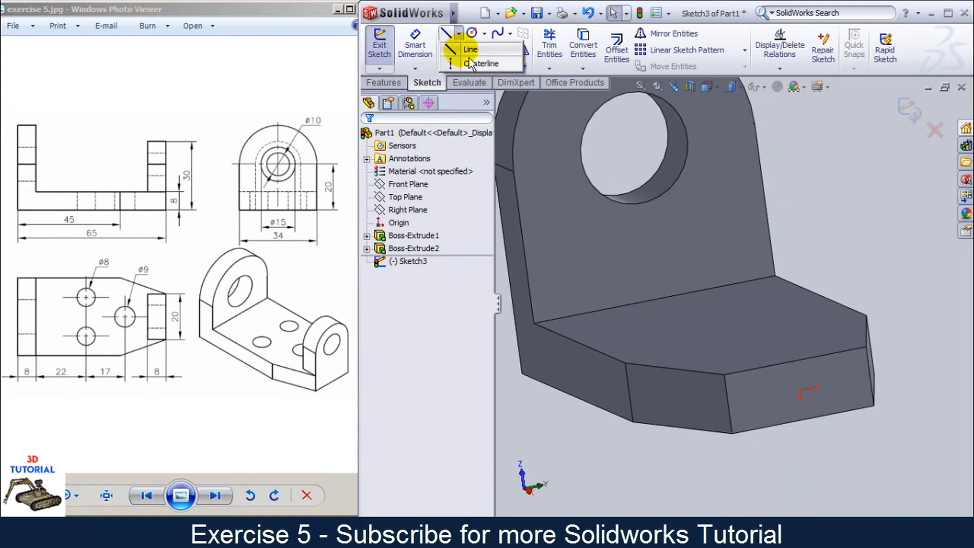
{"action": "left_click", "coordinate": [471, 63]}
{"action": "left_click", "coordinate": [800, 391]}
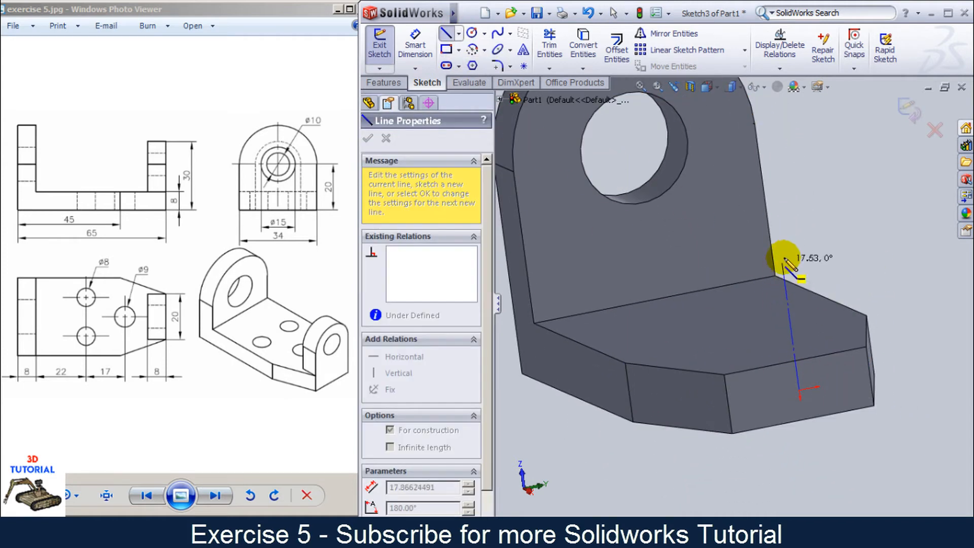
{"action": "left_click", "coordinate": [779, 240]}
{"action": "key", "text": "Escape"}
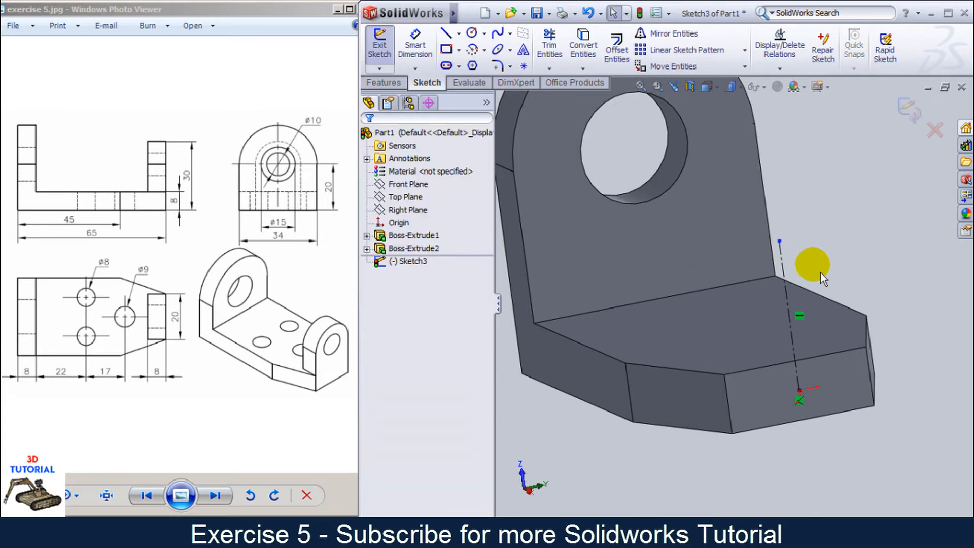
- Sketch two concentric circles on the centreline about 18.6 mm above the origin, the outer one about 6.4 mm in radius
{"action": "left_click", "coordinate": [472, 33]}
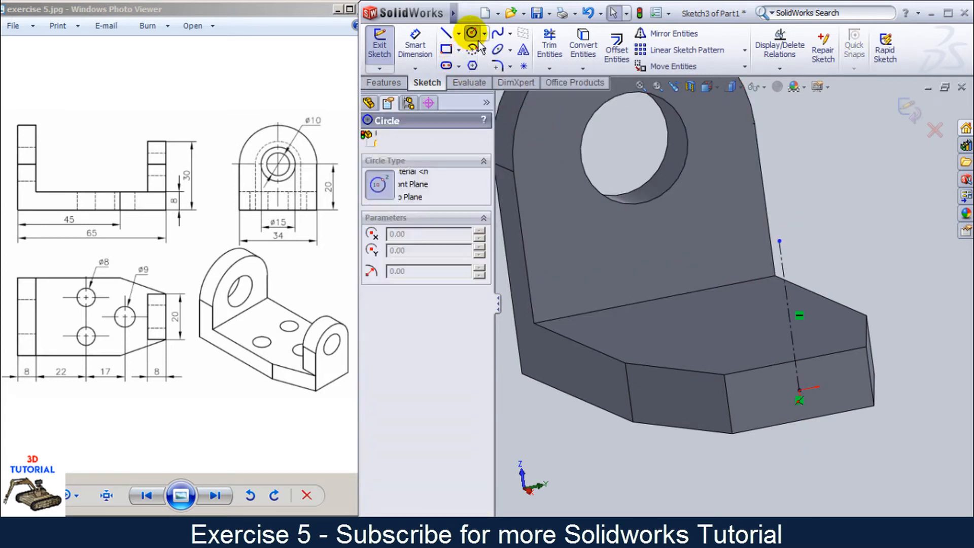
{"action": "left_click", "coordinate": [780, 252]}
{"action": "left_click", "coordinate": [817, 277]}
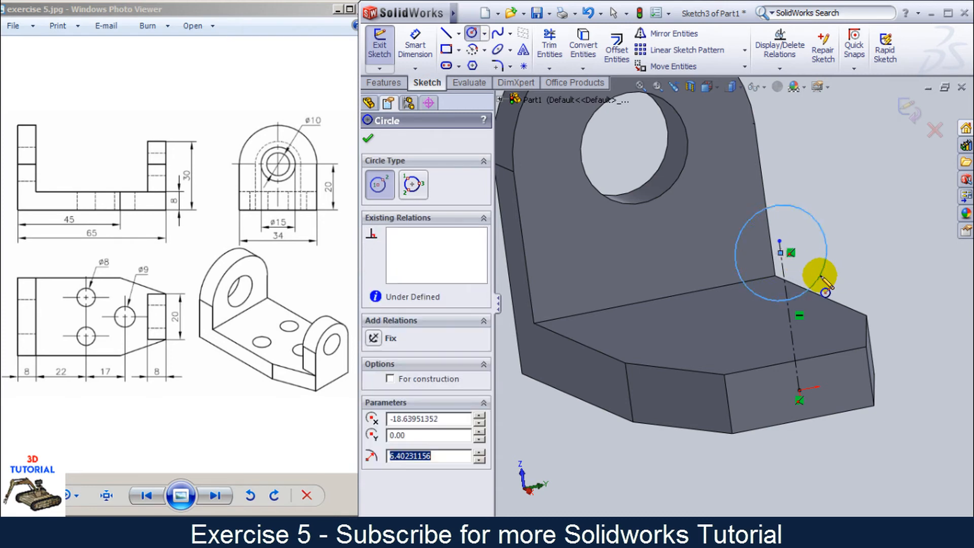
{"action": "left_click", "coordinate": [781, 252]}
{"action": "left_click", "coordinate": [800, 266]}
{"action": "key", "text": "Escape"}
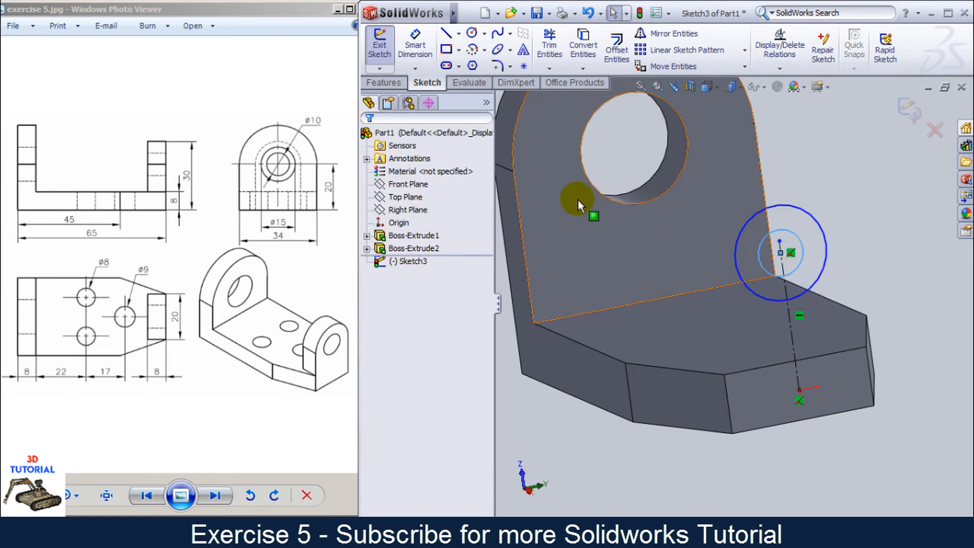
- Dimension the inner circle of the narrow-end lug sketch to a 10 mm diameter
{"action": "left_click", "coordinate": [415, 46]}
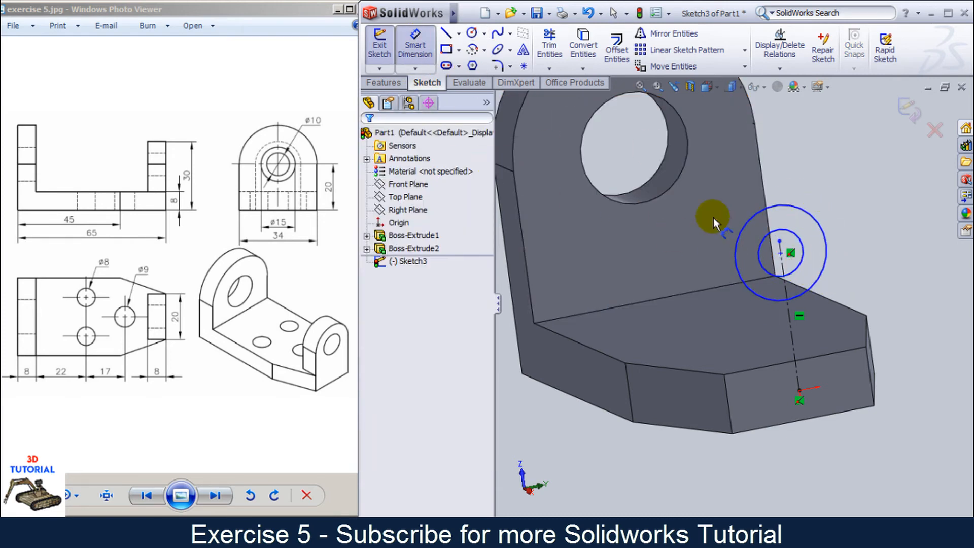
{"action": "left_click", "coordinate": [803, 240]}
{"action": "left_click", "coordinate": [858, 209]}
{"action": "type", "text": "10"}
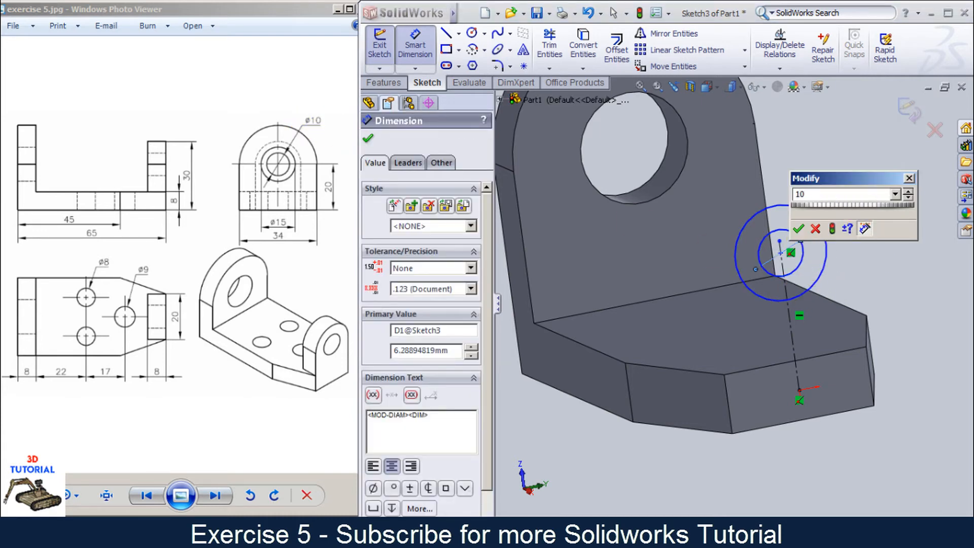
{"action": "key", "text": "Return"}
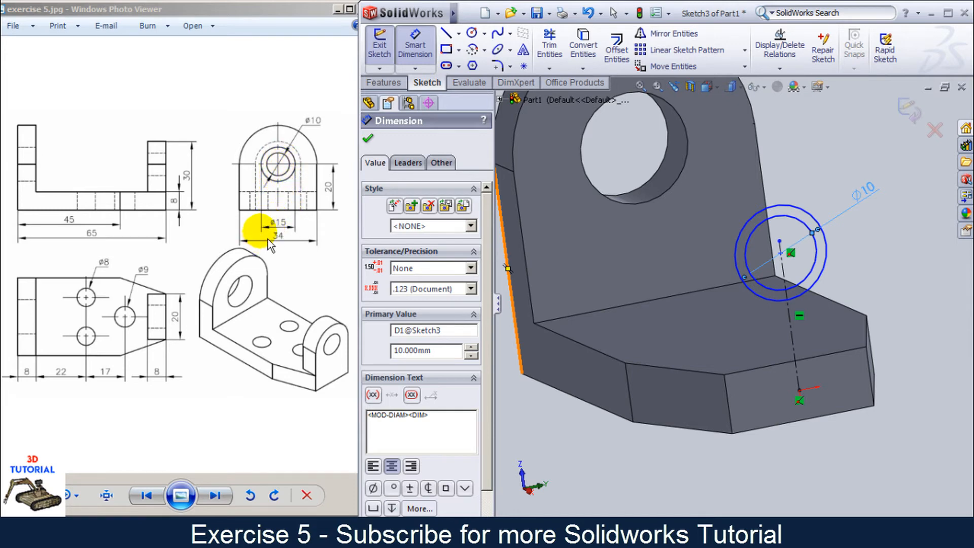
{"action": "right_click", "coordinate": [825, 169]}
{"action": "left_click", "coordinate": [832, 174]}
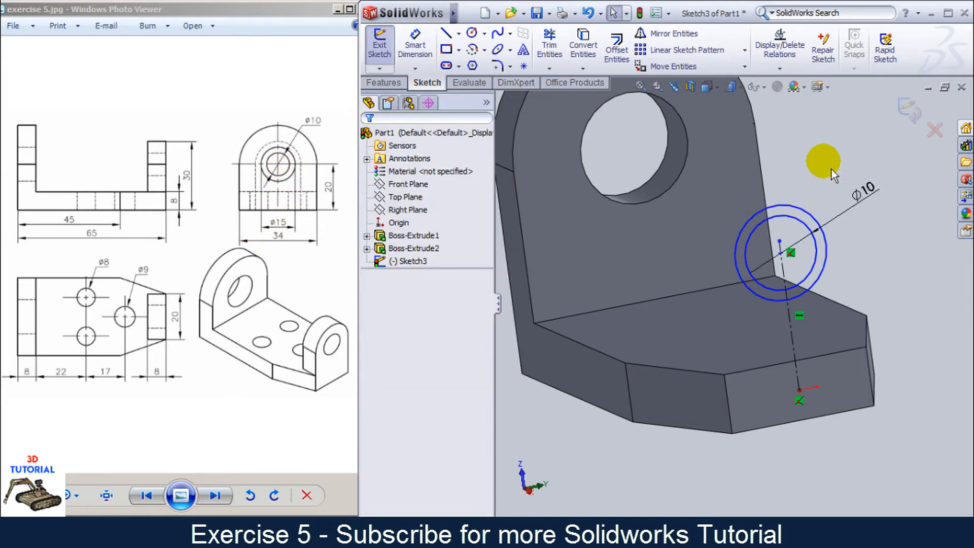
- Dimension the outer circle of the narrow-end lug sketch to a 20 mm diameter
{"action": "left_click", "coordinate": [809, 211]}
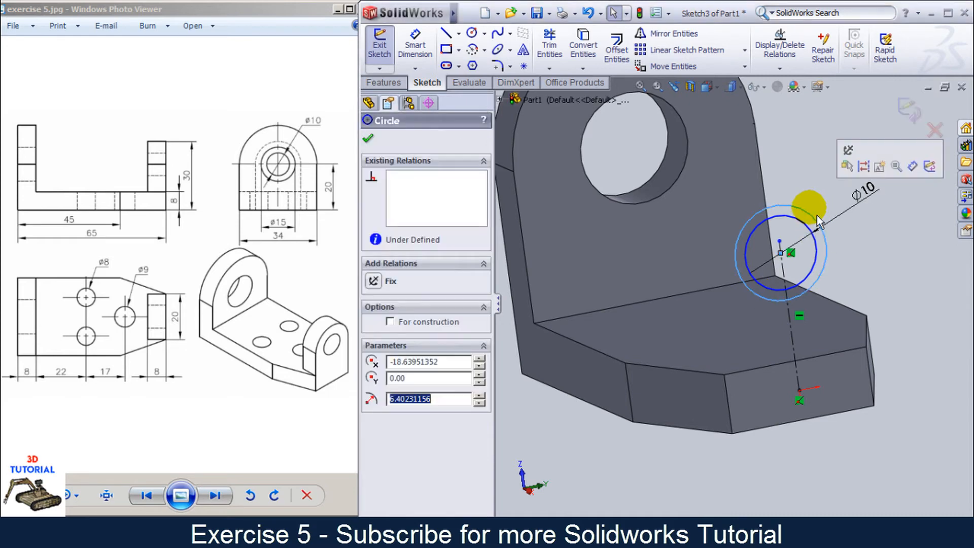
{"action": "key", "text": "Escape"}
{"action": "left_click", "coordinate": [430, 57]}
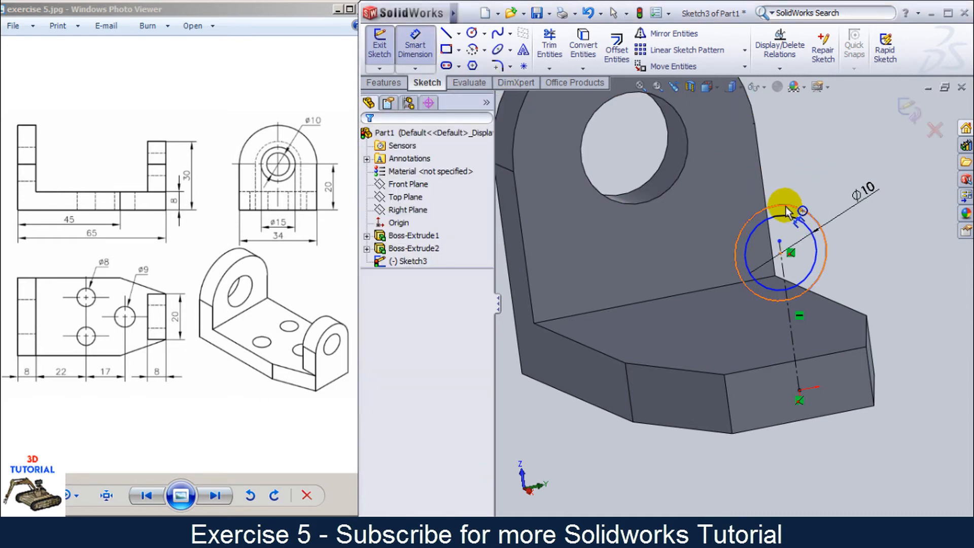
{"action": "left_click", "coordinate": [811, 218]}
{"action": "left_click", "coordinate": [821, 154]}
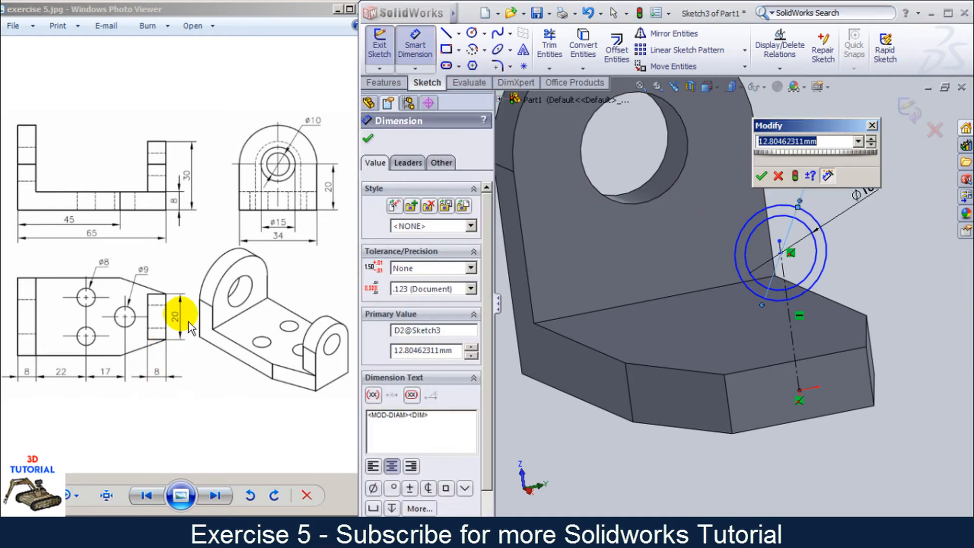
{"action": "type", "text": "10"}
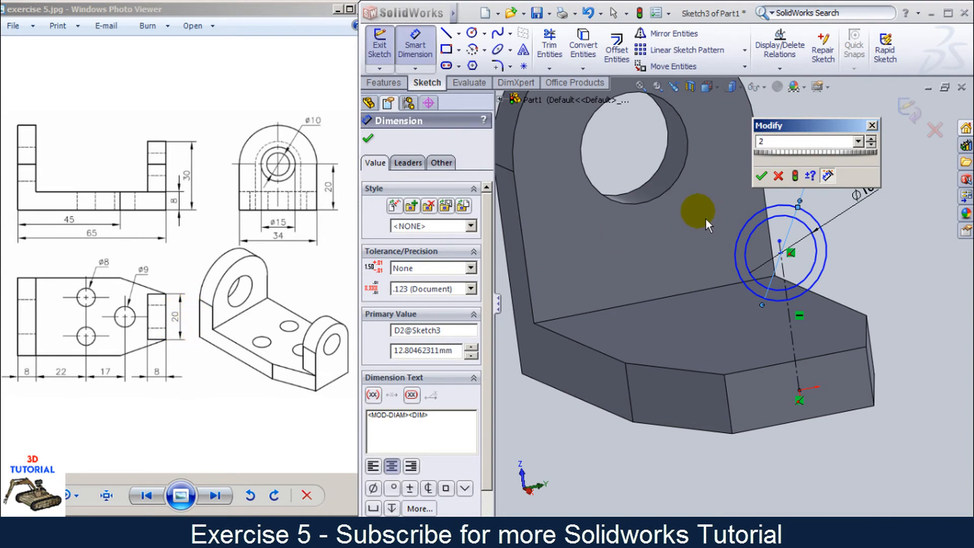
{"action": "key", "text": "Return"}
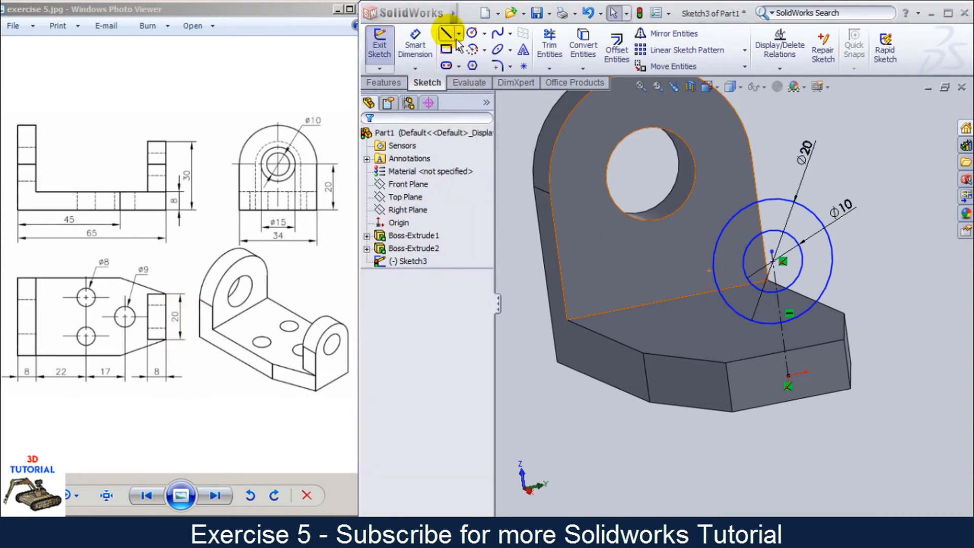
- Sketch a line about 22.2 mm long from the end face's near upper corner upward beside the outer circle
{"action": "left_click", "coordinate": [447, 33]}
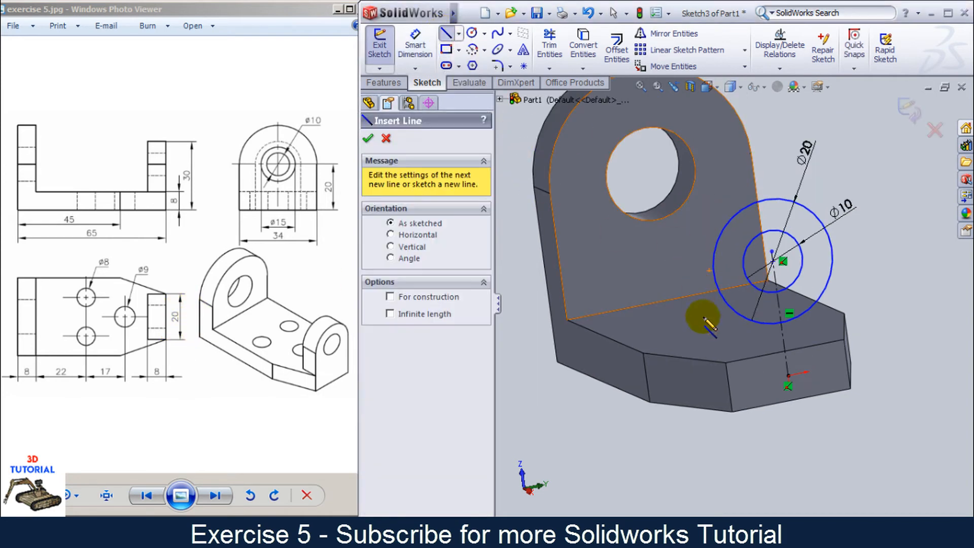
{"action": "left_click", "coordinate": [725, 363]}
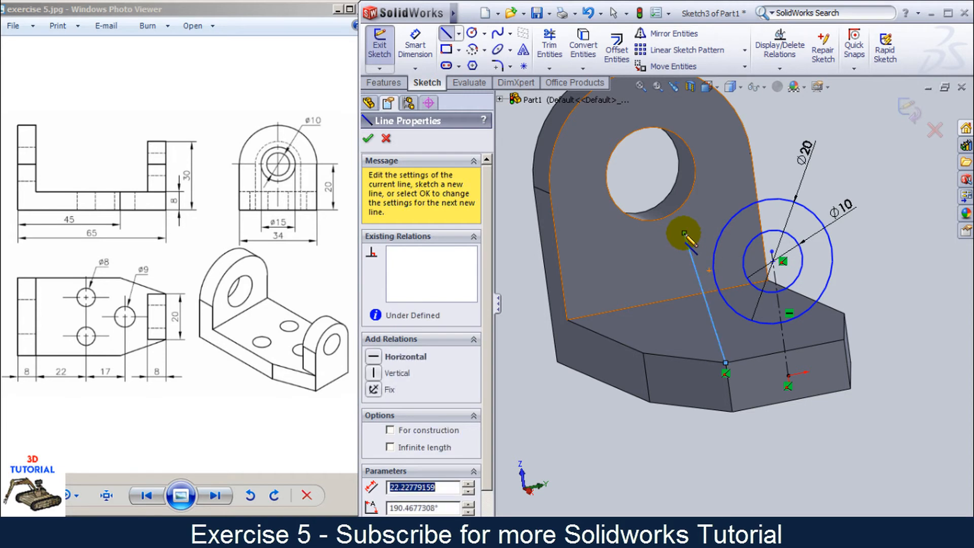
{"action": "right_click", "coordinate": [733, 201]}
{"action": "left_click", "coordinate": [740, 206]}
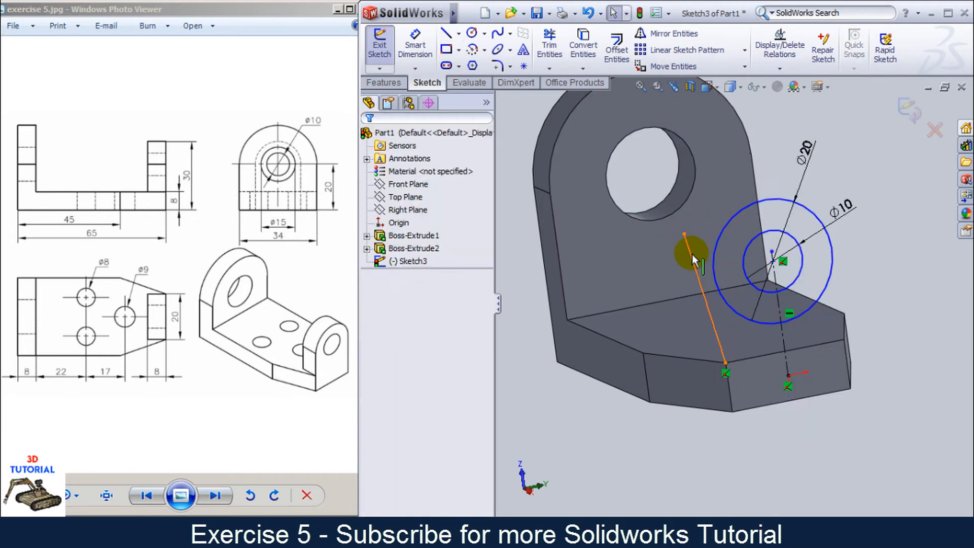
- Add a Tangent relation between the side line and the 20 mm circle
{"action": "left_click", "coordinate": [692, 255]}
{"action": "left_click", "coordinate": [719, 235], "text": "ctrl"}
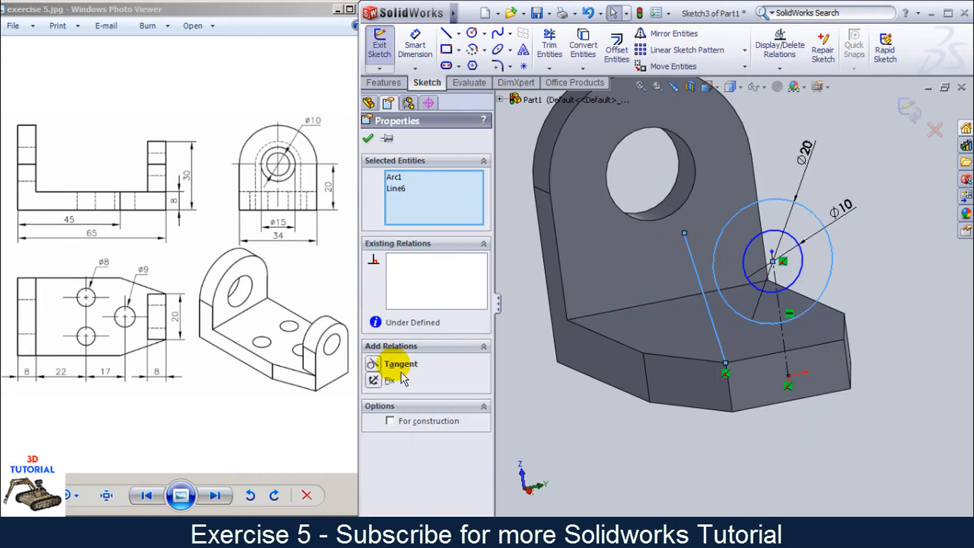
{"action": "left_click", "coordinate": [398, 427]}
{"action": "left_click", "coordinate": [882, 265]}
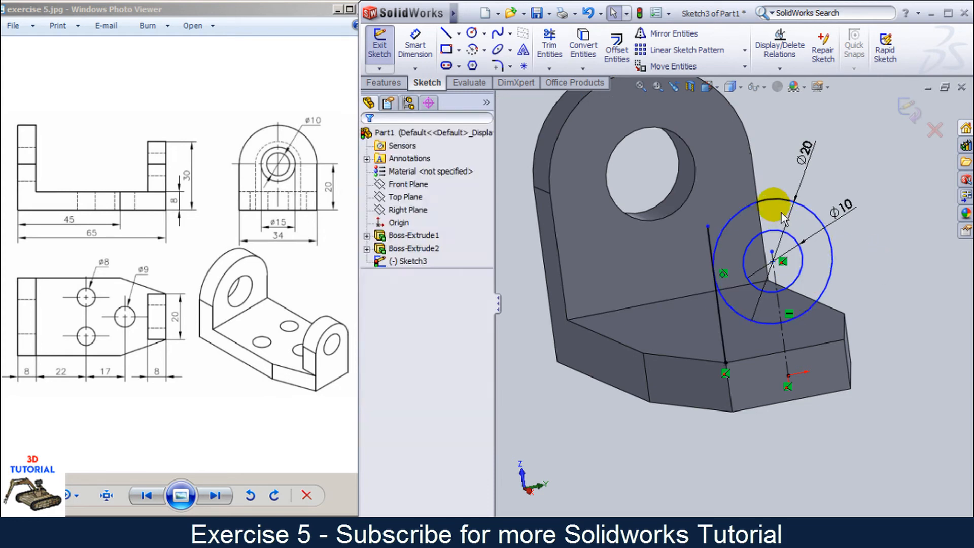
- Mirror the tangent side line about the vertical centreline, keeping the original
{"action": "left_click", "coordinate": [707, 233]}
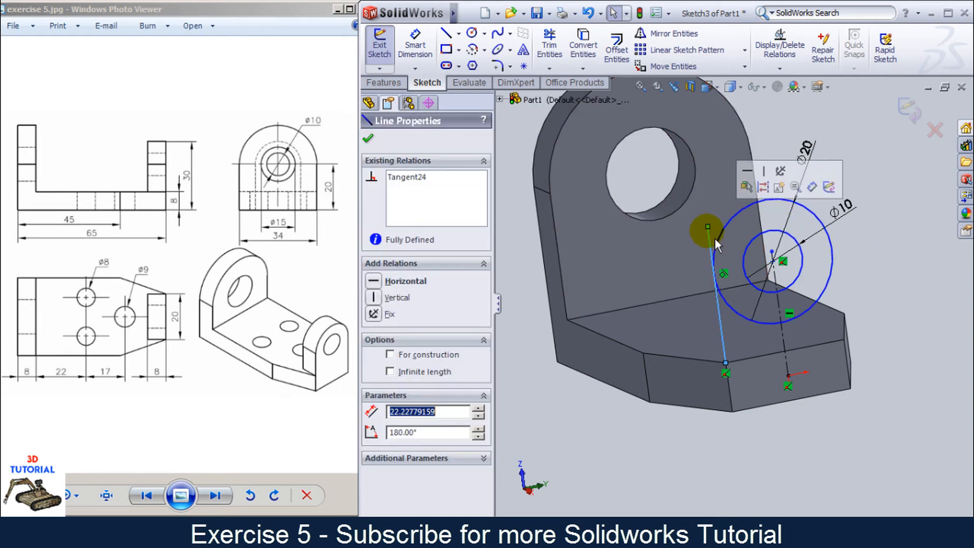
{"action": "left_click", "coordinate": [641, 33]}
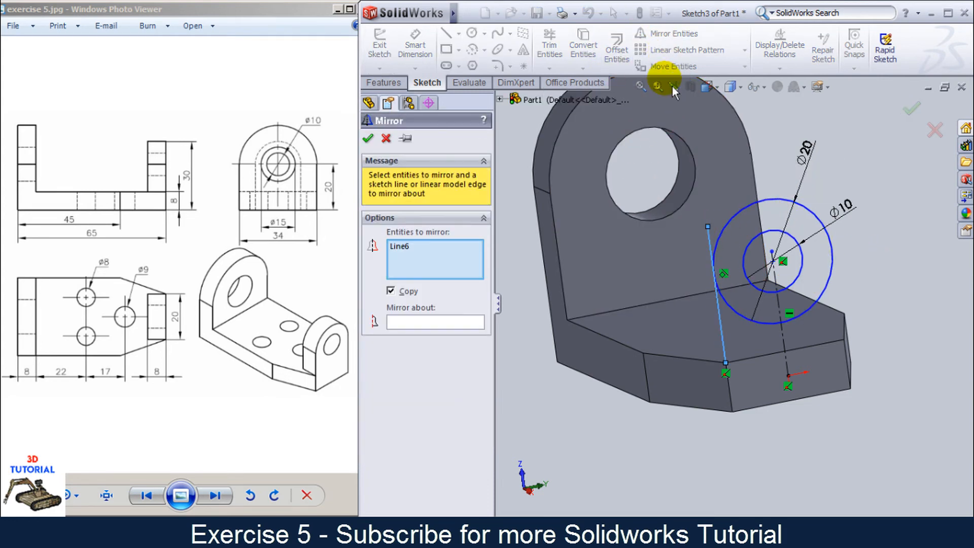
{"action": "left_click", "coordinate": [442, 322]}
{"action": "left_click", "coordinate": [782, 303]}
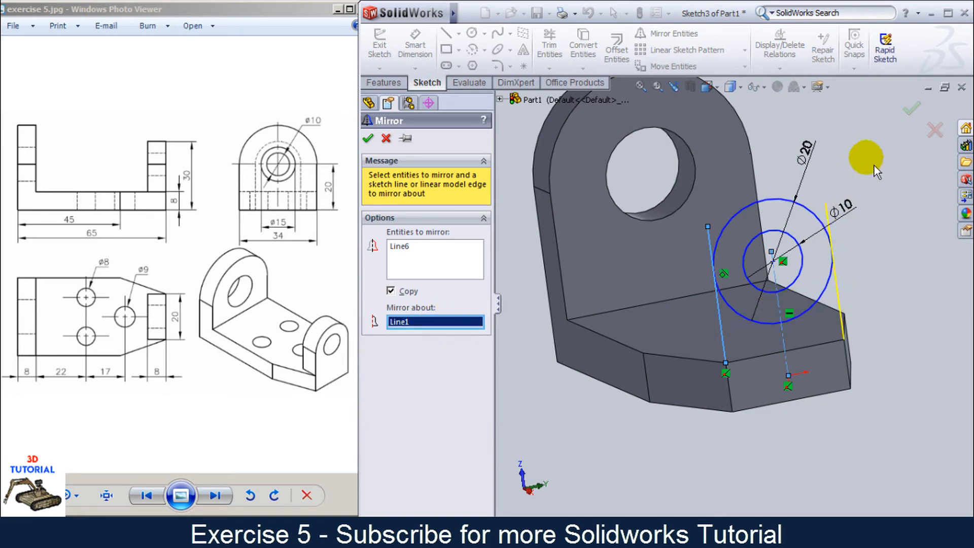
{"action": "left_click", "coordinate": [911, 109]}
- Power-trim the side lines above their tangent points and the lower arc of the 20 mm circle, leaving a rounded lug outline
{"action": "left_click", "coordinate": [549, 45]}
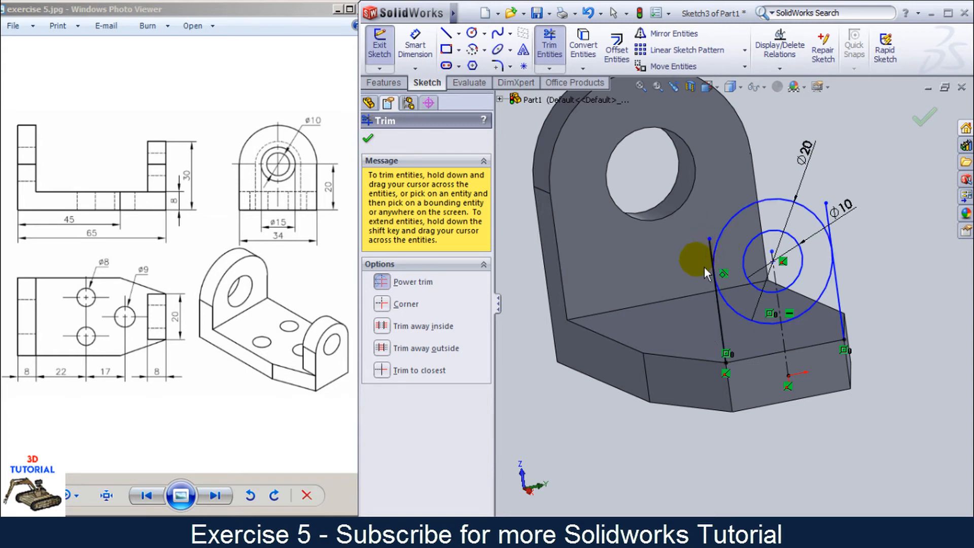
{"action": "scroll", "coordinate": [708, 263], "scroll_direction": "down", "scroll_amount": 4}
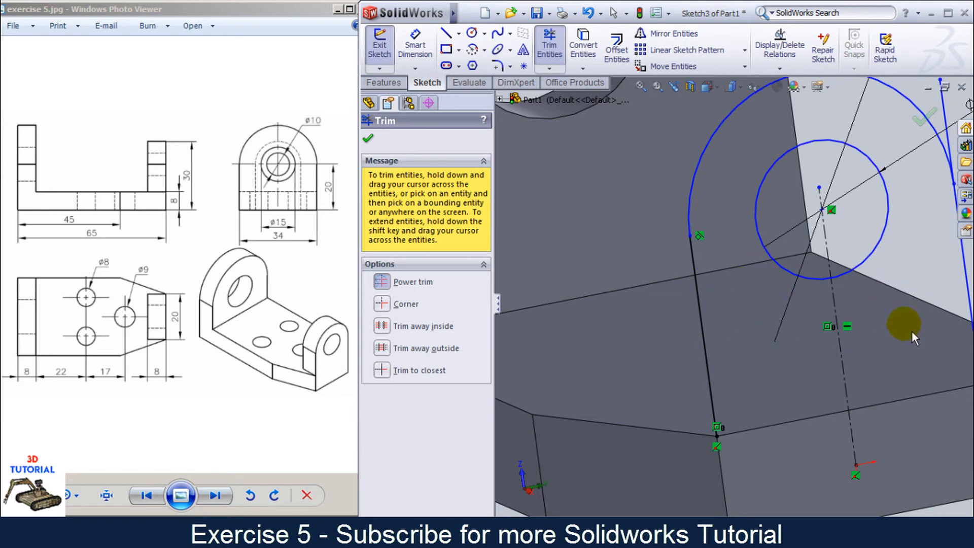
{"action": "middle_click_drag", "start_coordinate": [954, 209], "coordinate": [911, 230], "text": "ctrl"}
{"action": "left_click_drag", "start_coordinate": [920, 145], "coordinate": [884, 141]}
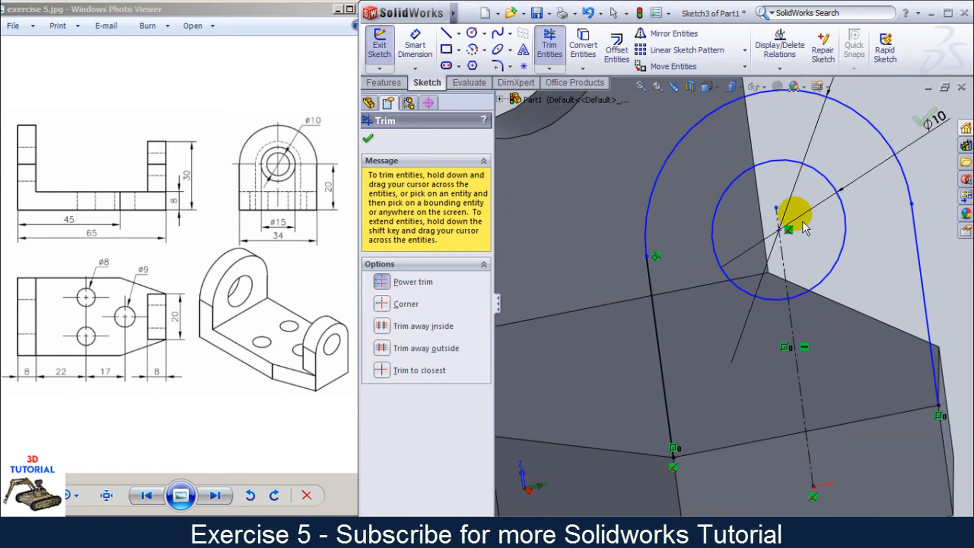
{"action": "middle_click_drag", "start_coordinate": [852, 254], "coordinate": [832, 310], "text": "shift"}
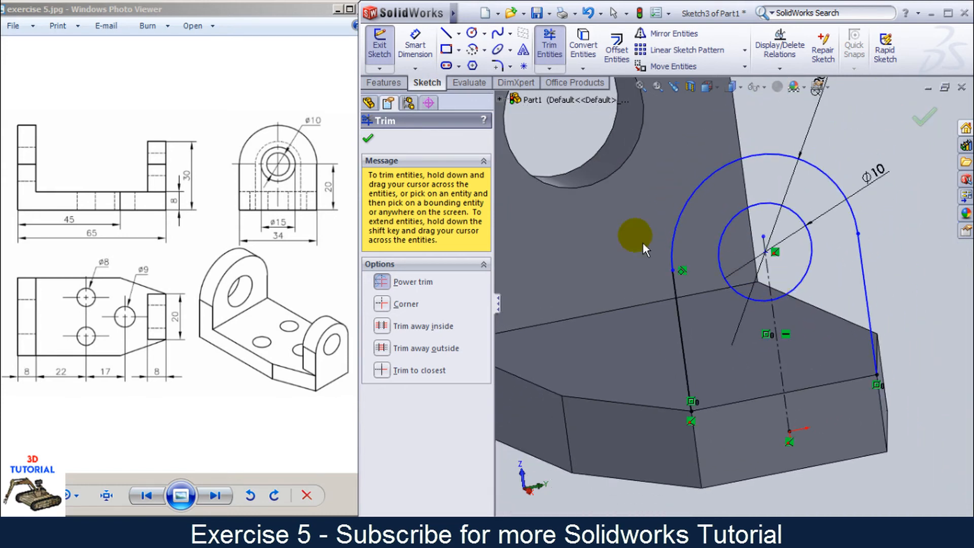
- Close the lug profile with a line along the end face's upper edge and exit the sketch
{"action": "left_click", "coordinate": [446, 33]}
{"action": "left_click", "coordinate": [691, 408]}
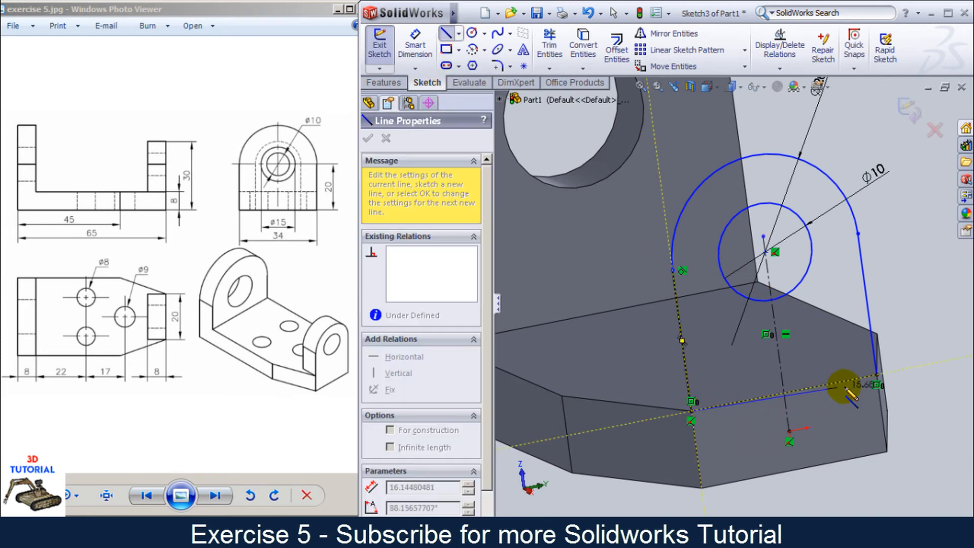
{"action": "left_click", "coordinate": [876, 384]}
{"action": "key", "text": "Escape"}
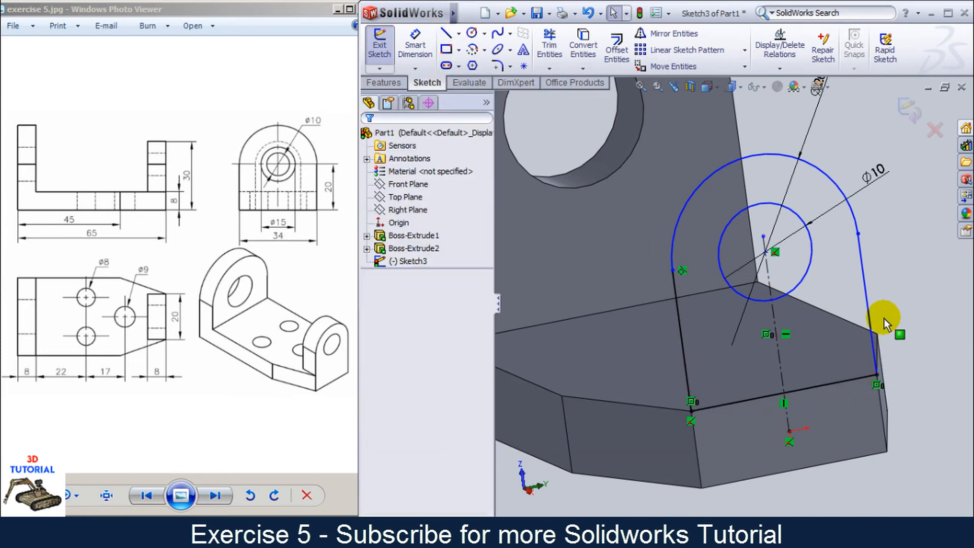
{"action": "left_click", "coordinate": [911, 120]}
- Extrude the small lug profile 8 mm Blind as a merged boss, directed inward over the plate
{"action": "scroll", "coordinate": [825, 277], "scroll_direction": "up", "scroll_amount": 5}
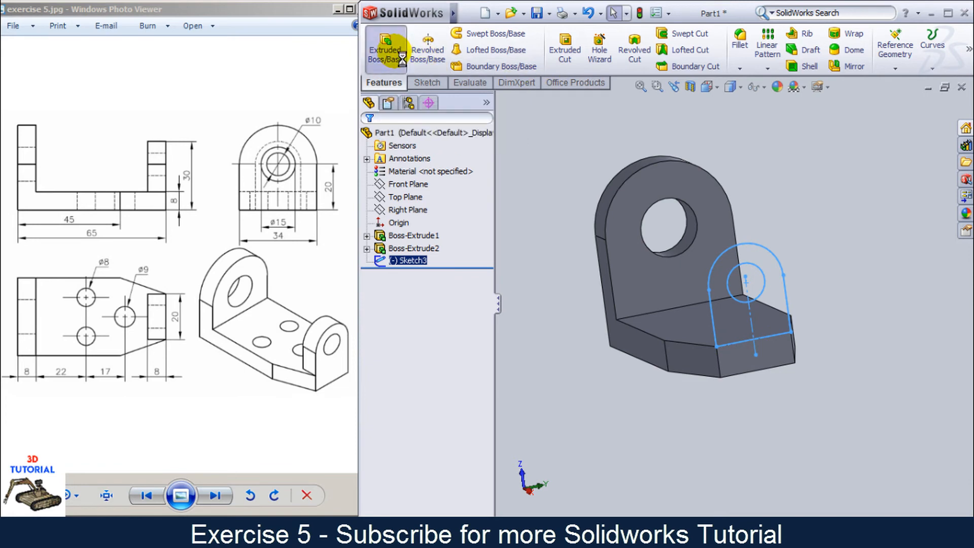
{"action": "left_click", "coordinate": [385, 48]}
{"action": "middle_click_drag", "start_coordinate": [608, 391], "coordinate": [706, 370]}
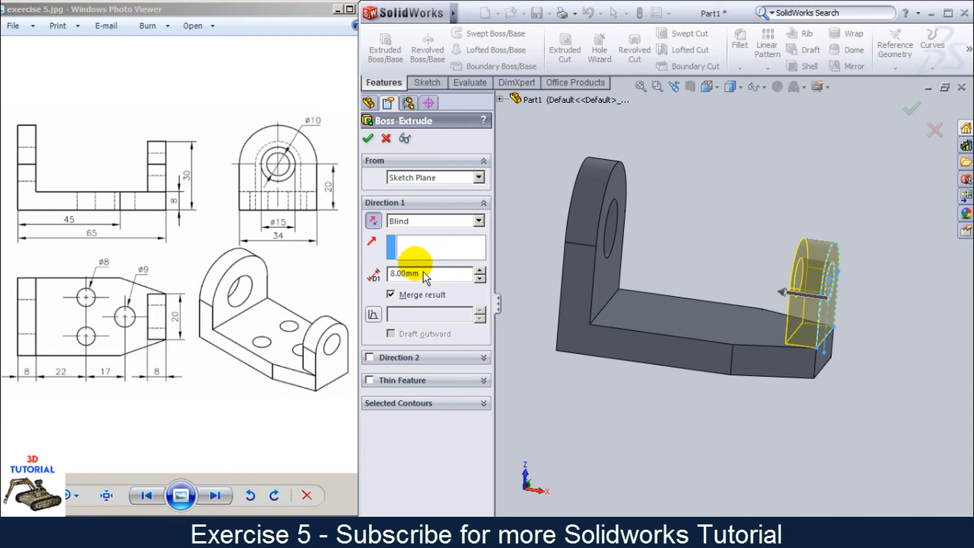
{"action": "left_click", "coordinate": [368, 138]}
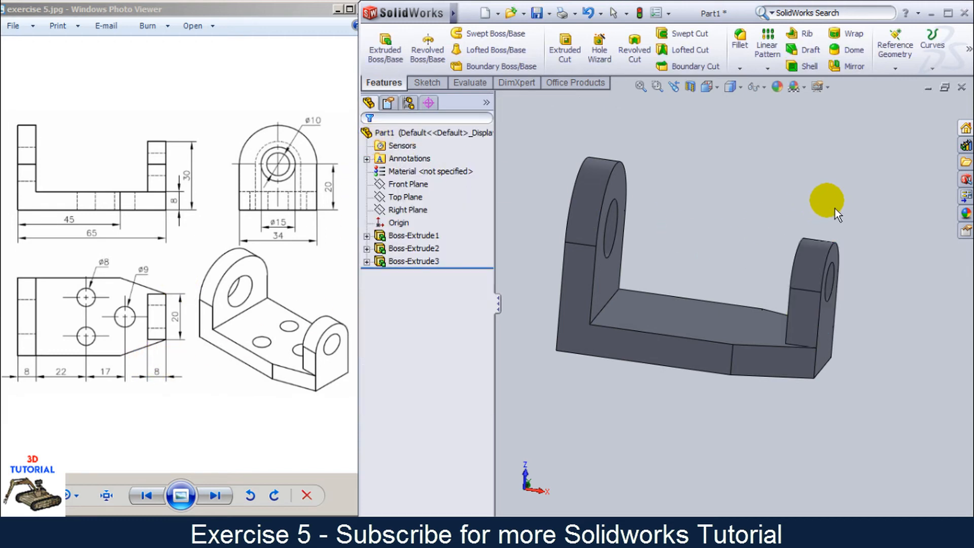
- Start a new sketch on the base plate's top face and view it from above
{"action": "middle_click_drag", "start_coordinate": [834, 208], "coordinate": [819, 240]}
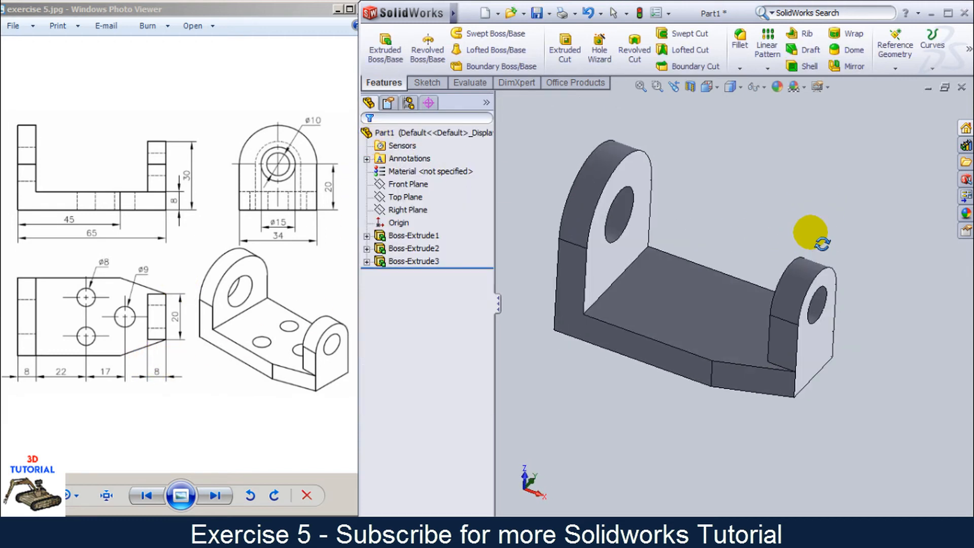
{"action": "right_click", "coordinate": [702, 291]}
{"action": "left_click", "coordinate": [659, 204]}
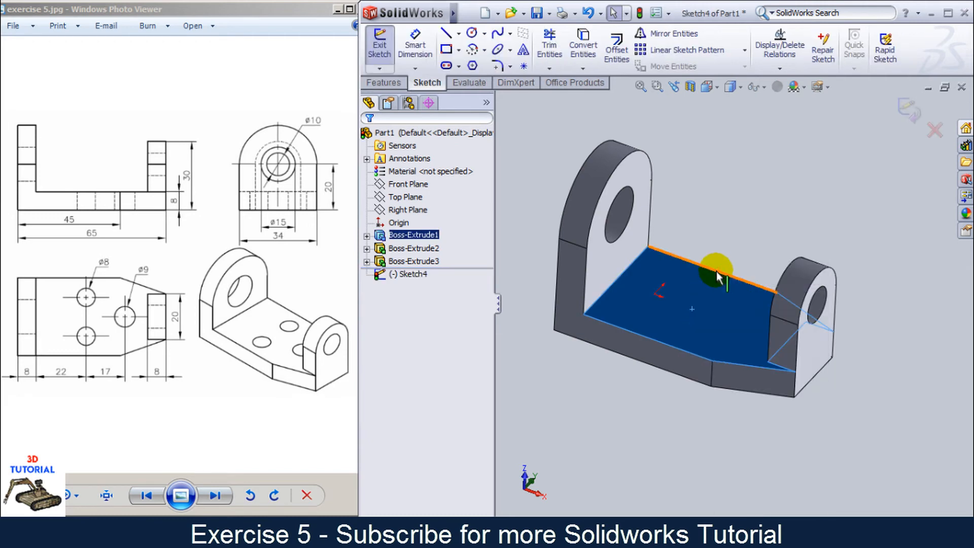
{"action": "left_click", "coordinate": [709, 96]}
{"action": "left_click", "coordinate": [781, 146]}
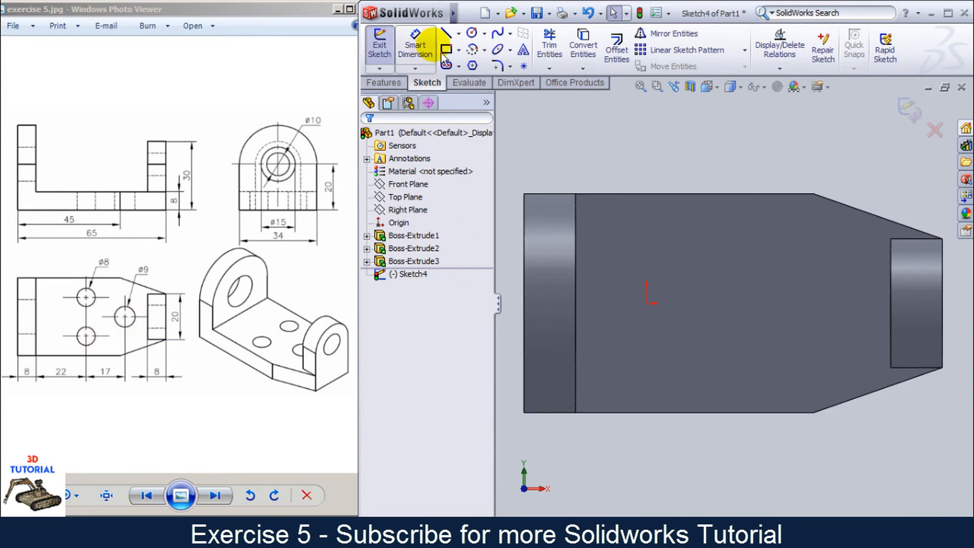
- Sketch a horizontal centreline from the origin to just beyond the plate's narrow end
{"action": "left_click", "coordinate": [458, 33]}
{"action": "left_click", "coordinate": [480, 63]}
{"action": "left_click", "coordinate": [646, 303]}
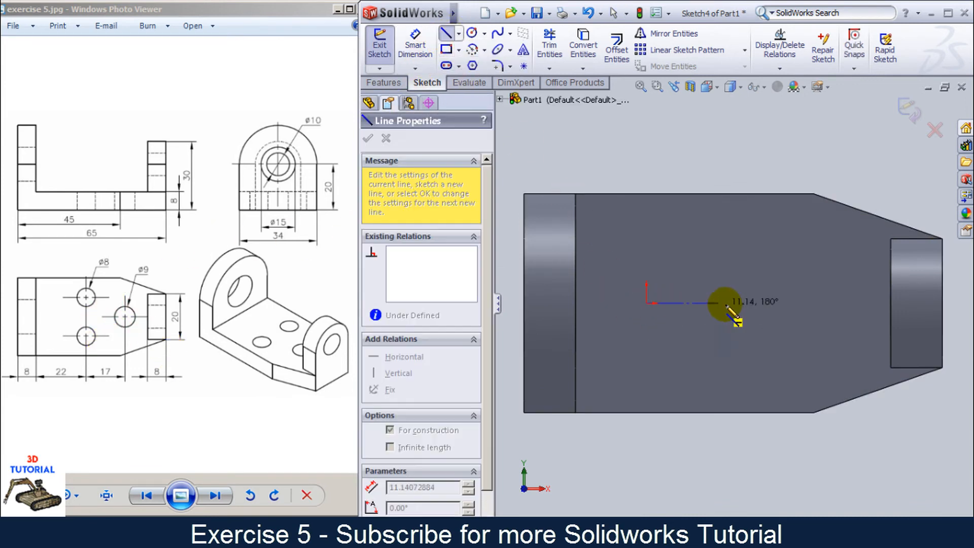
{"action": "left_click", "coordinate": [955, 302]}
{"action": "key", "text": "Escape"}
{"action": "left_click", "coordinate": [471, 33]}
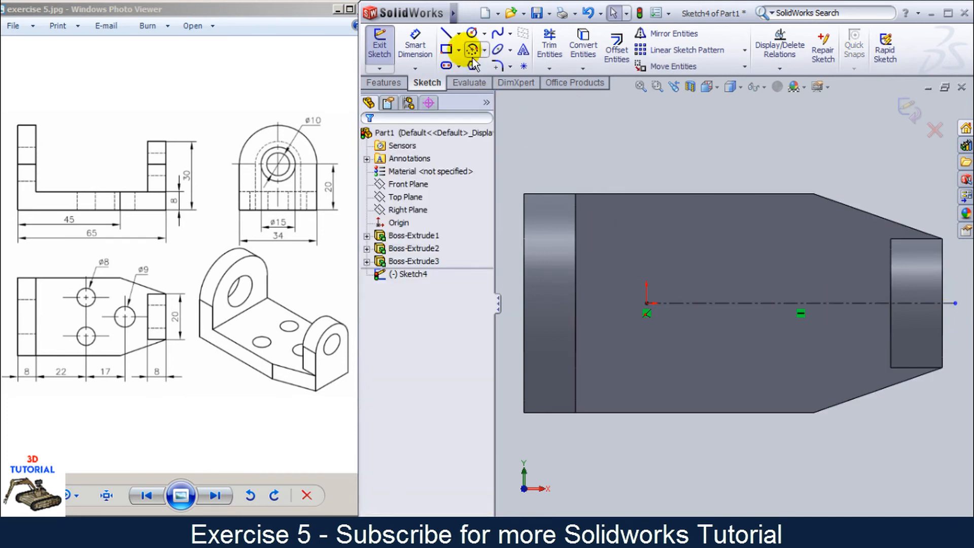
{"action": "left_click", "coordinate": [754, 303]}
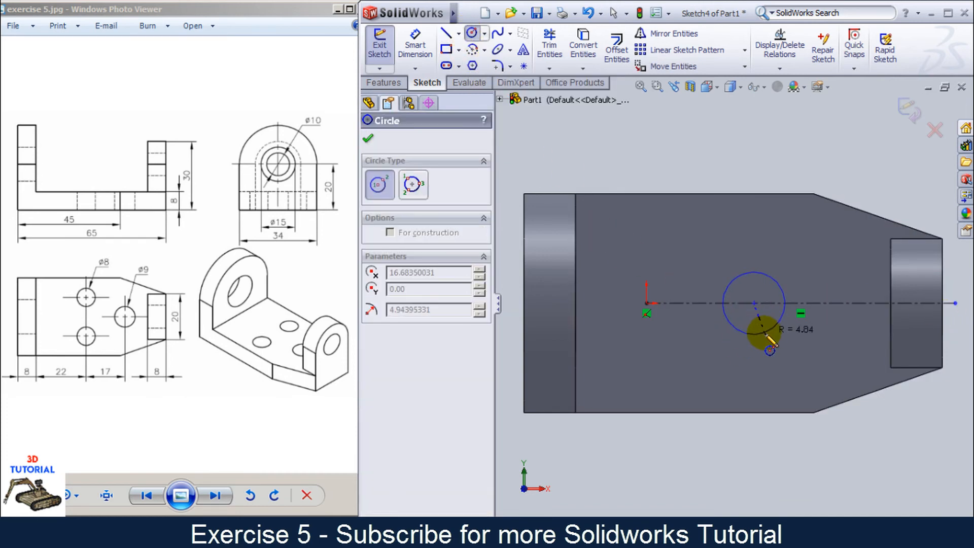
{"action": "left_click", "coordinate": [760, 334]}
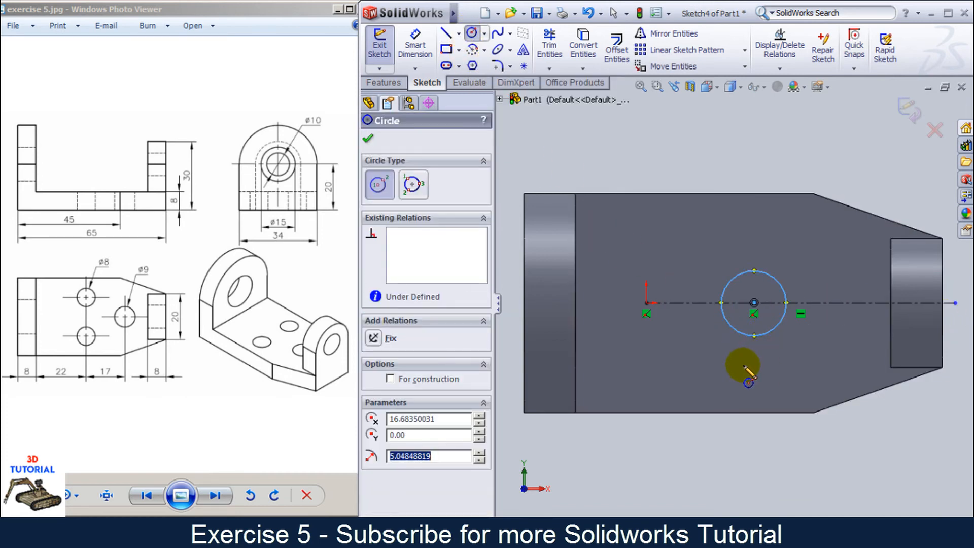
{"action": "key", "text": "Escape"}
{"action": "left_click", "coordinate": [760, 268]}
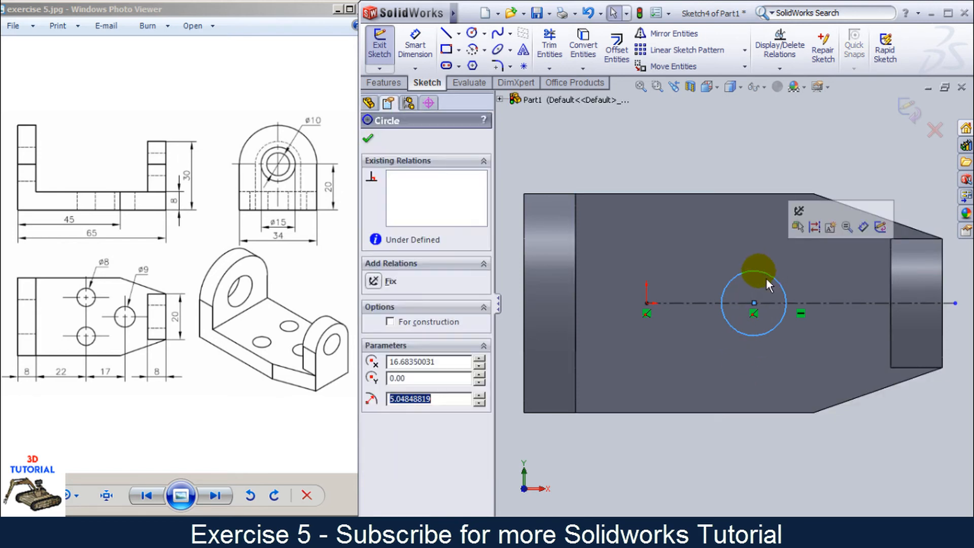
{"action": "key", "text": "Delete"}
- Sketch two circles of about 9 mm diameter on the plate, one on each side of the centreline and roughly opposite each other
{"action": "left_click", "coordinate": [471, 34]}
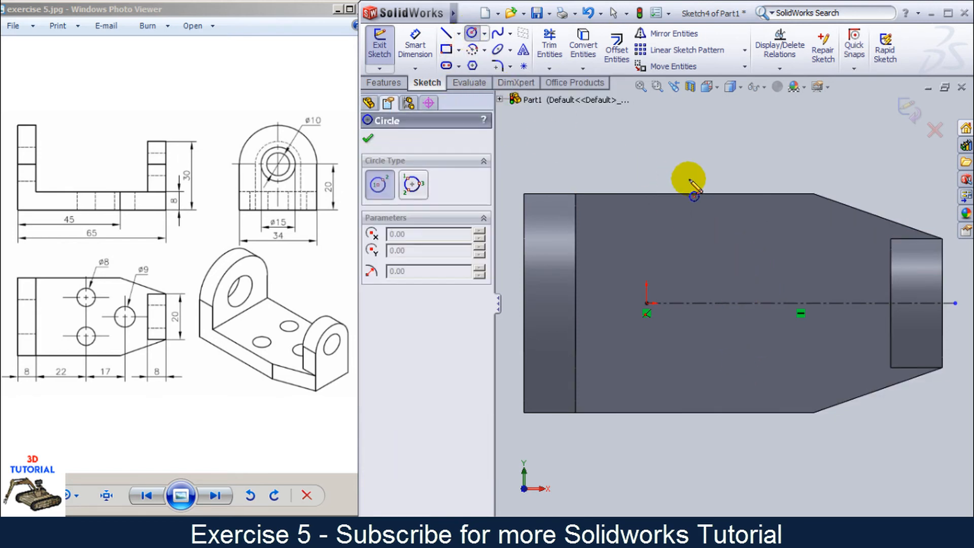
{"action": "left_click", "coordinate": [718, 245]}
{"action": "left_click", "coordinate": [733, 274]}
{"action": "left_click", "coordinate": [717, 356]}
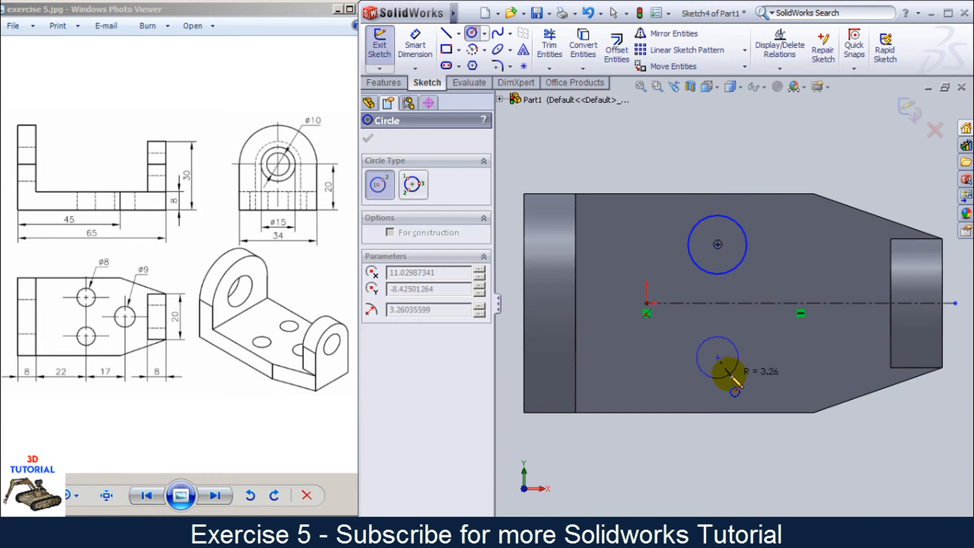
{"action": "left_click", "coordinate": [738, 383]}
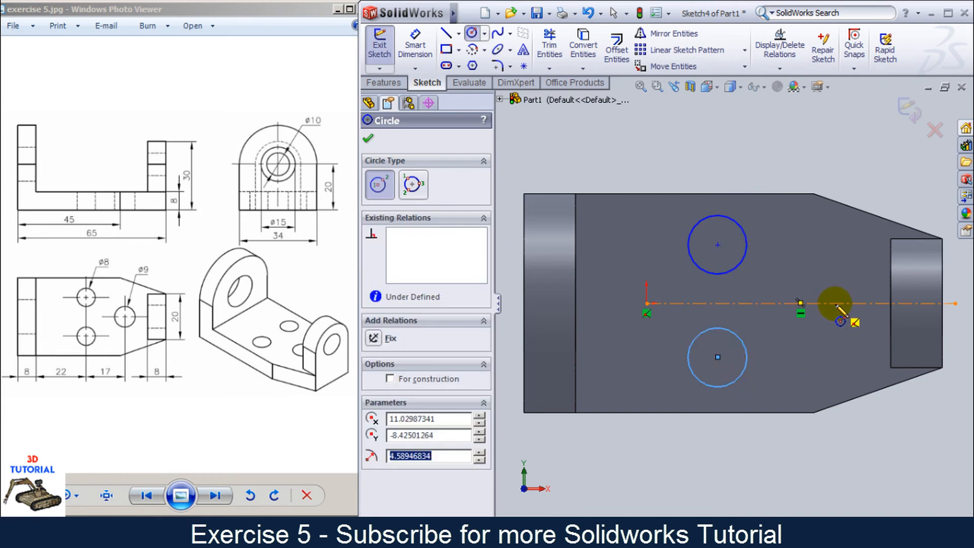
- Sketch a third circle centred on the centreline, between the pair of circles and the small lug
{"action": "left_click", "coordinate": [835, 303]}
{"action": "left_click", "coordinate": [837, 332]}
{"action": "key", "text": "Escape"}
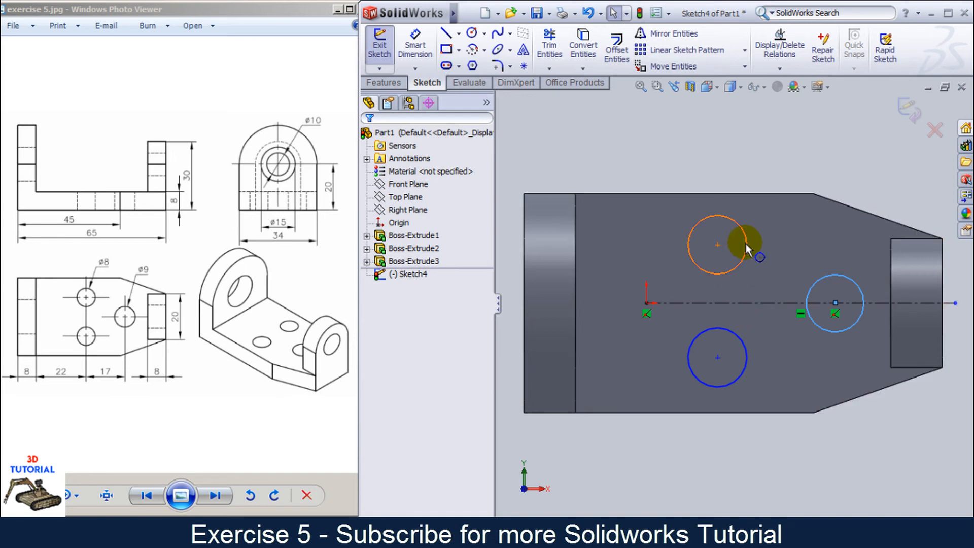
- Add an Equal relation between the two circles on either side of the centreline
{"action": "left_click", "coordinate": [745, 244]}
{"action": "left_click", "coordinate": [742, 337], "text": "ctrl"}
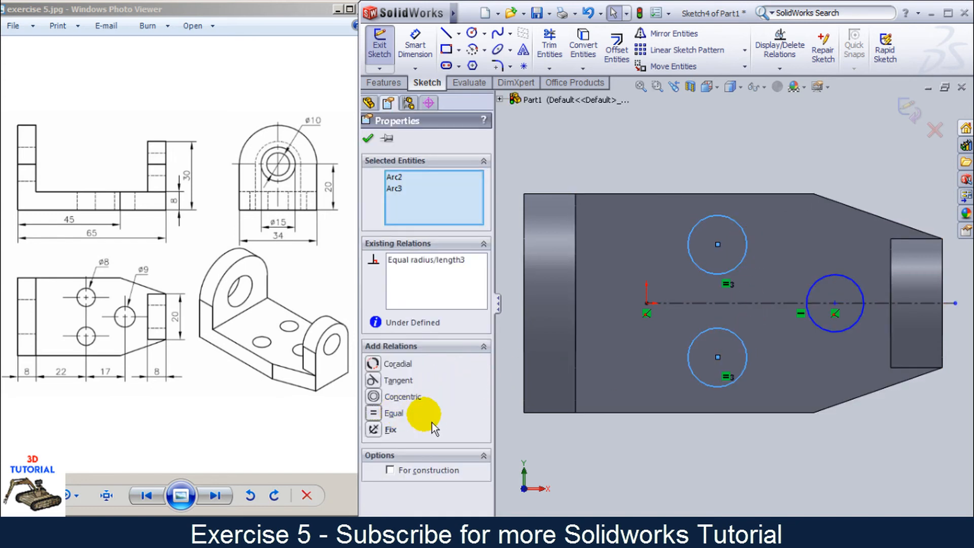
{"action": "left_click", "coordinate": [635, 452]}
- Dimension the upper circle of the equal pair with a diameter of 8 mm
{"action": "left_click", "coordinate": [415, 48]}
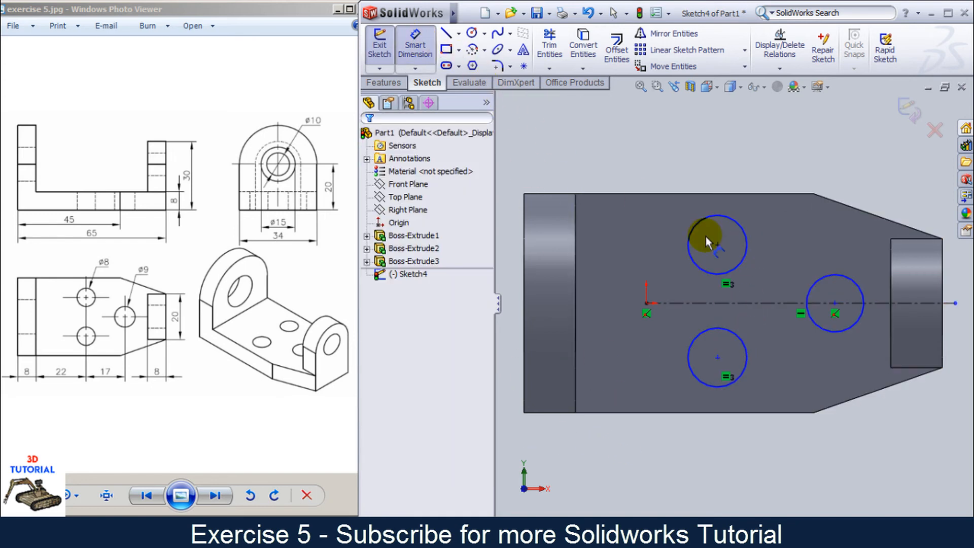
{"action": "left_click", "coordinate": [705, 221]}
{"action": "left_click", "coordinate": [675, 155]}
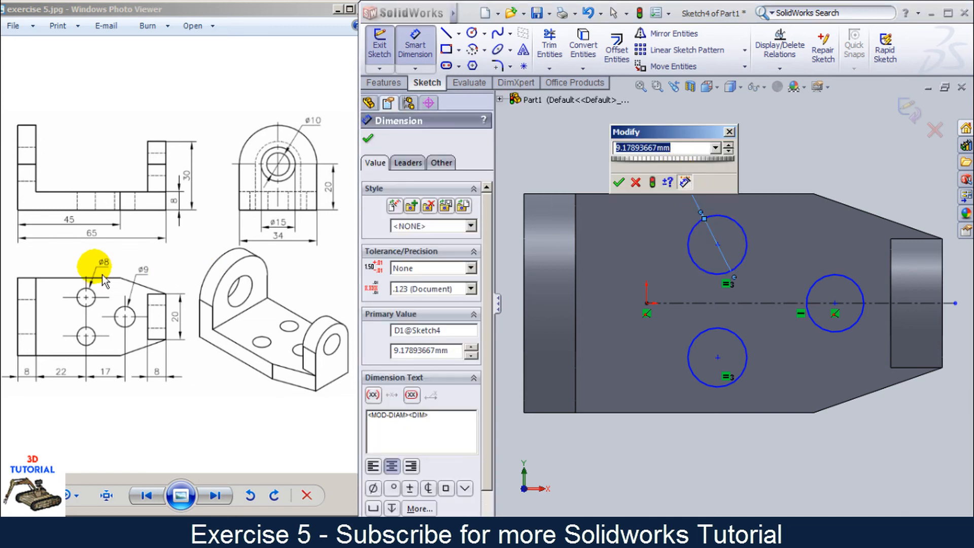
{"action": "type", "text": "8"}
{"action": "key", "text": "Return"}
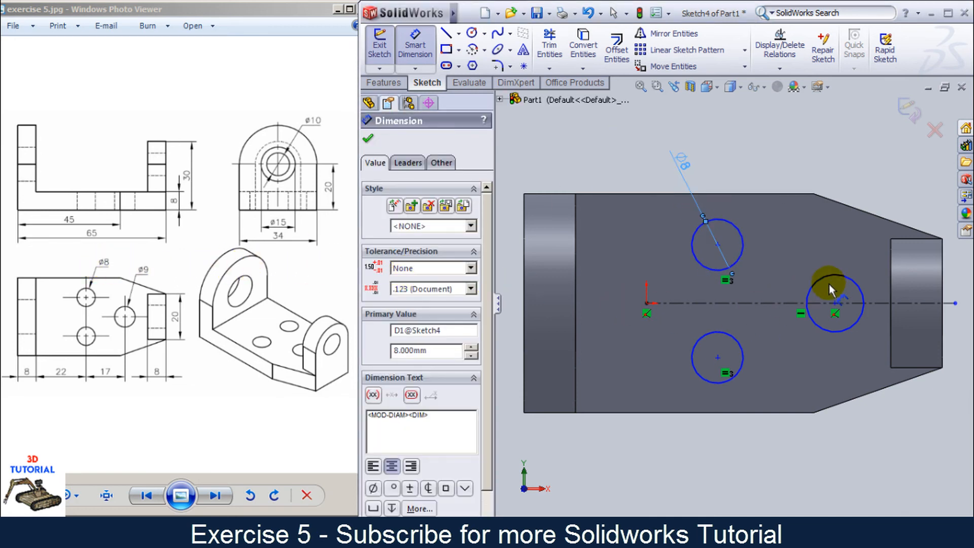
- Dimension the circle on the centreline with a diameter of 9 mm
{"action": "left_click", "coordinate": [833, 284]}
{"action": "left_click", "coordinate": [834, 168]}
{"action": "type", "text": "9"}
{"action": "key", "text": "Return"}
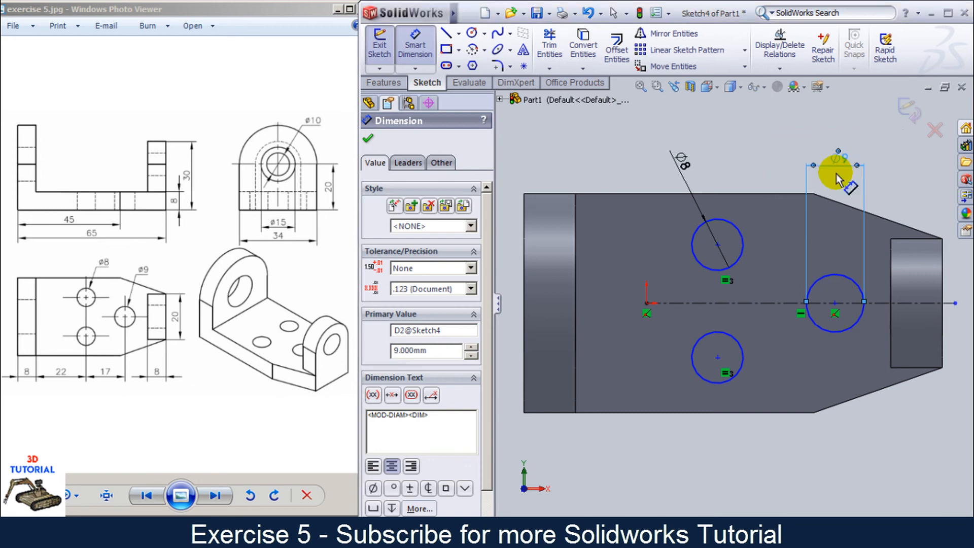
{"action": "right_click", "coordinate": [747, 159]}
{"action": "left_click", "coordinate": [759, 168]}
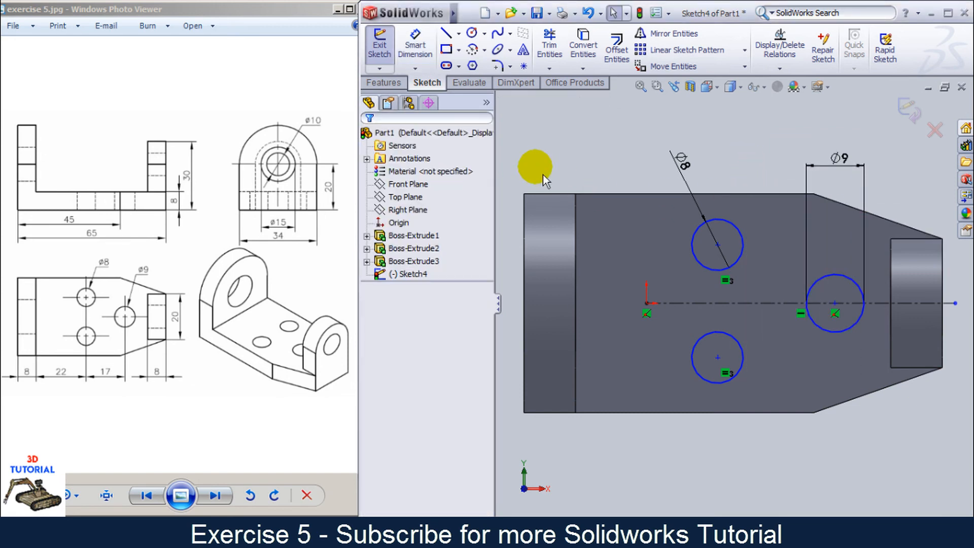
- Dimension the horizontal distance from the large lug's inner edge to the lower 8 mm circle's centre as 22 mm
{"action": "left_click", "coordinate": [415, 53]}
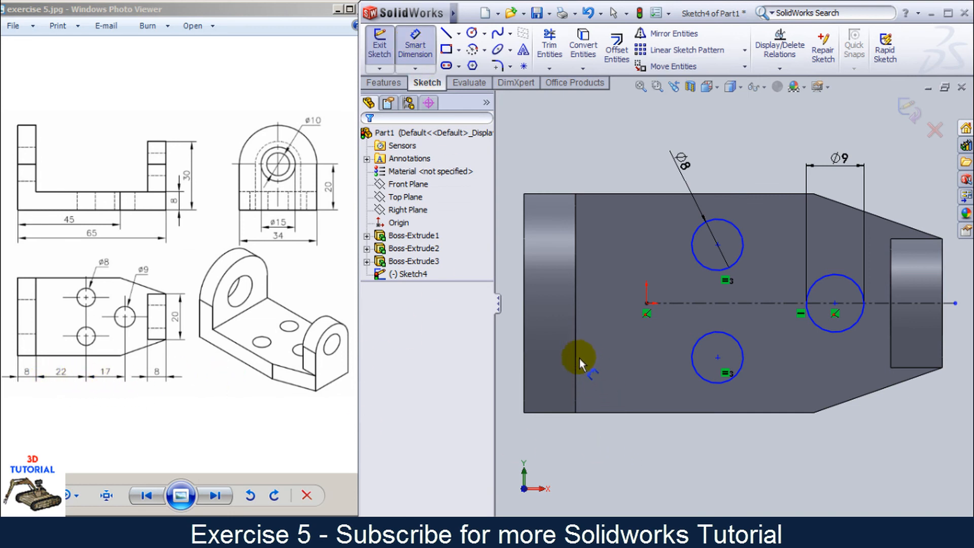
{"action": "left_click", "coordinate": [717, 358]}
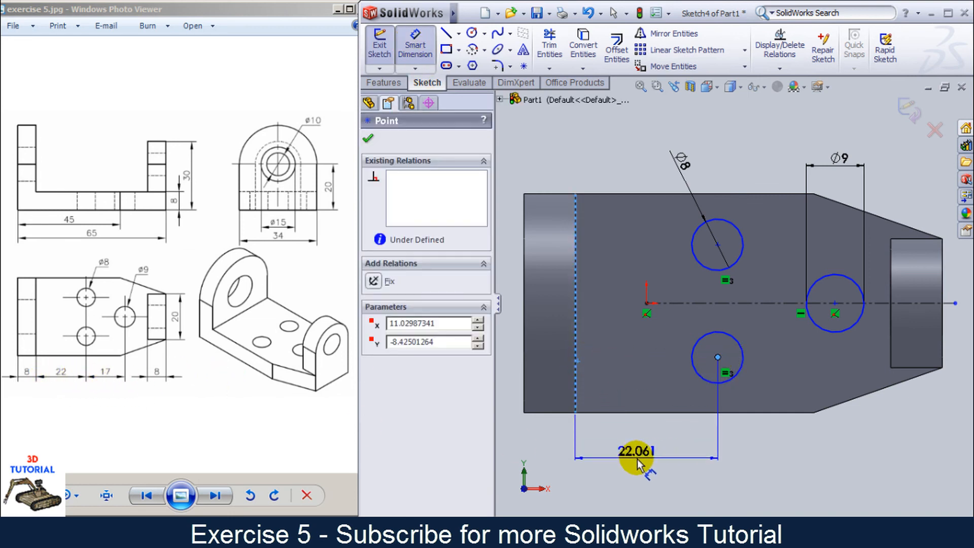
{"action": "left_click", "coordinate": [657, 457]}
{"action": "type", "text": "22"}
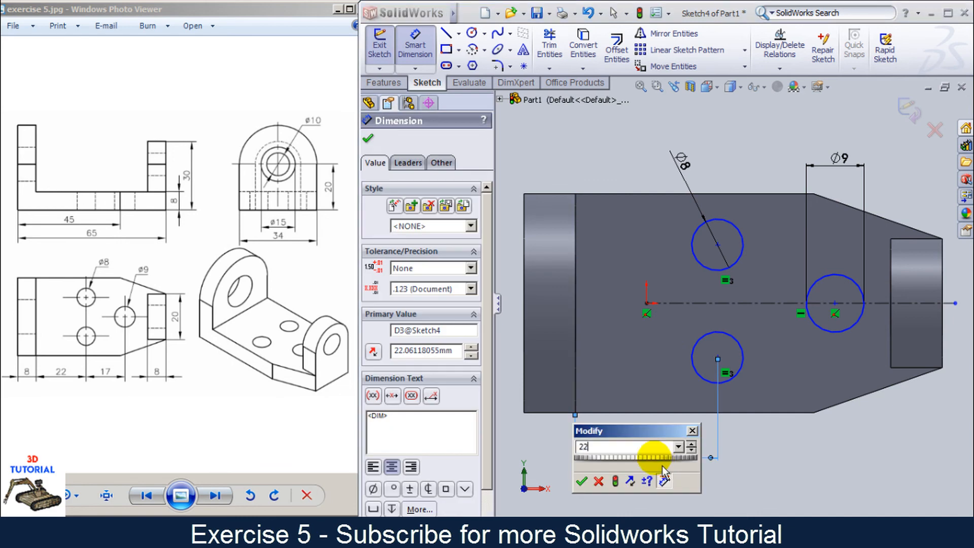
{"action": "key", "text": "Return"}
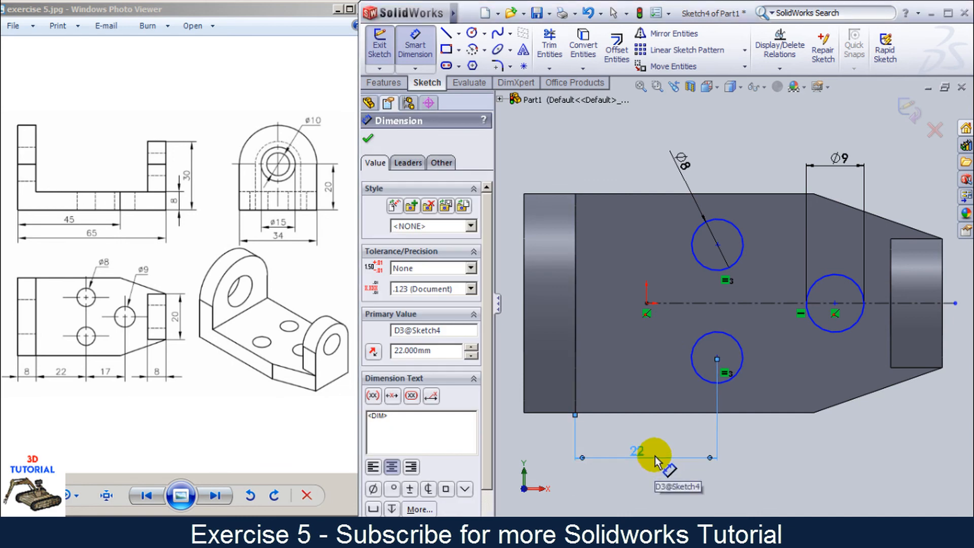
- Dimension the horizontal distance from the lower 8 mm circle's centre to the 9 mm circle's centre as 17 mm
{"action": "left_click", "coordinate": [735, 445]}
{"action": "left_click", "coordinate": [717, 358]}
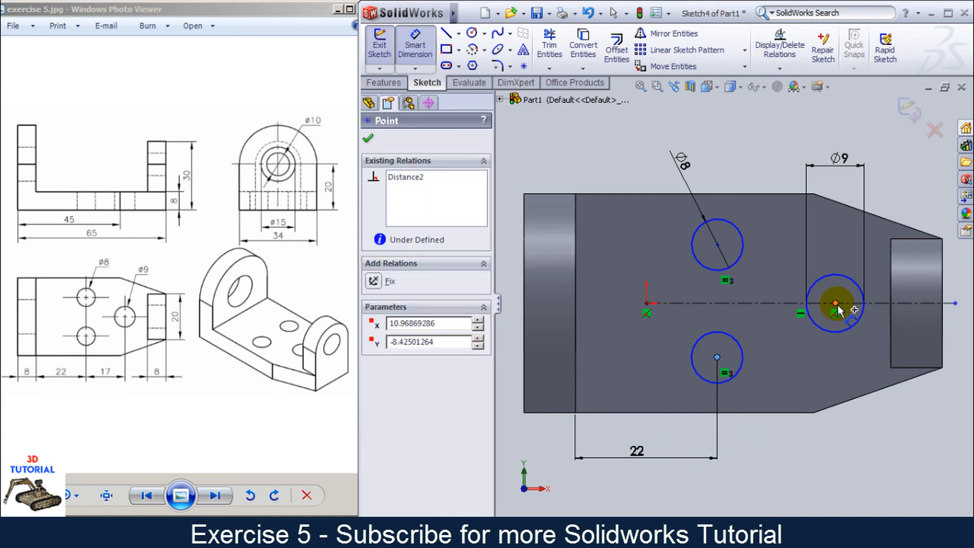
{"action": "left_click", "coordinate": [835, 303]}
{"action": "left_click", "coordinate": [815, 447]}
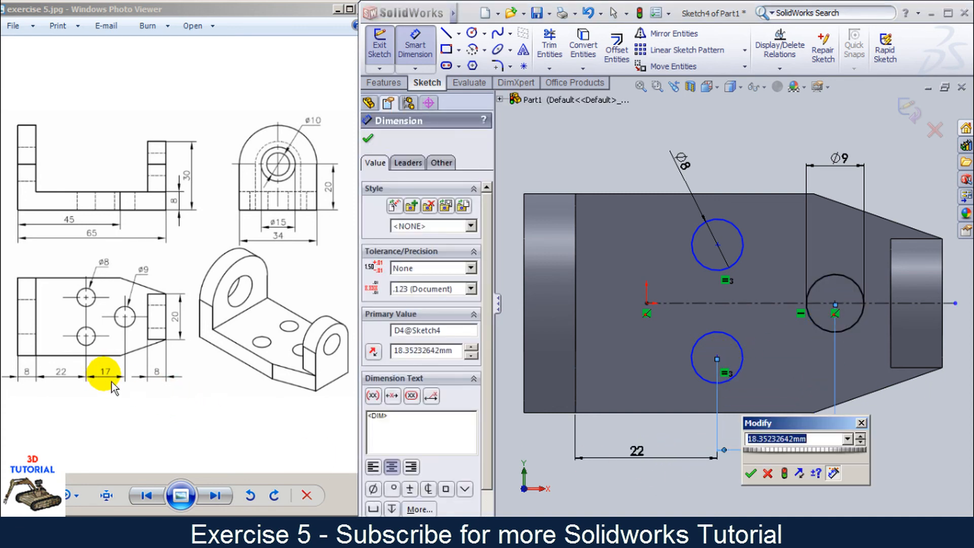
{"action": "key", "text": "Return"}
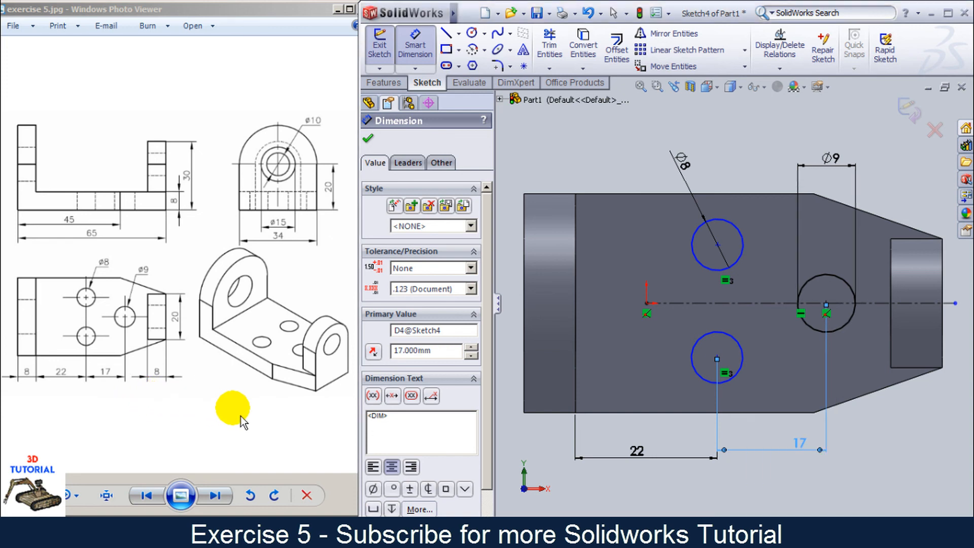
{"action": "key", "text": "Escape"}
- Make the two 8 mm circles symmetric about the horizontal centreline
{"action": "left_click", "coordinate": [744, 249]}
{"action": "left_click", "coordinate": [733, 344], "text": "ctrl"}
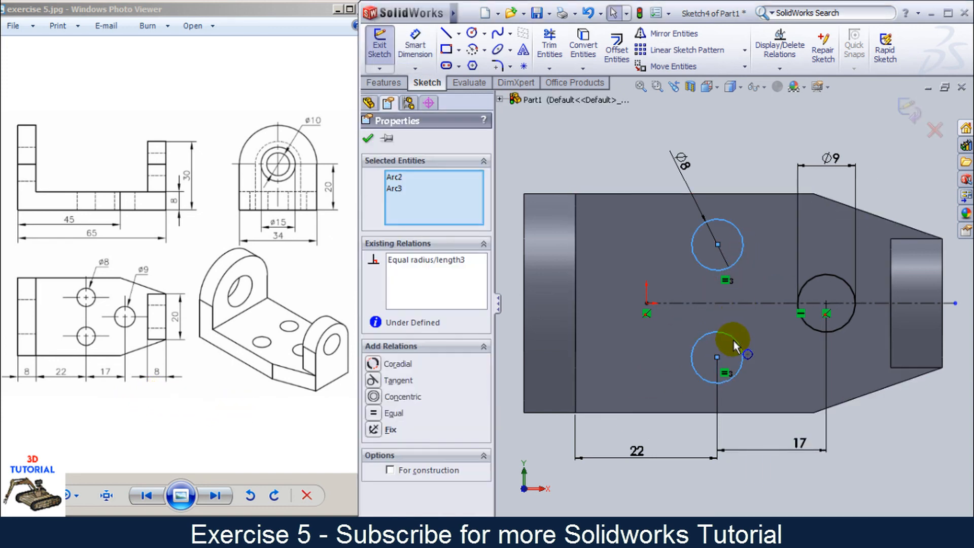
{"action": "left_click", "coordinate": [694, 303], "text": "ctrl"}
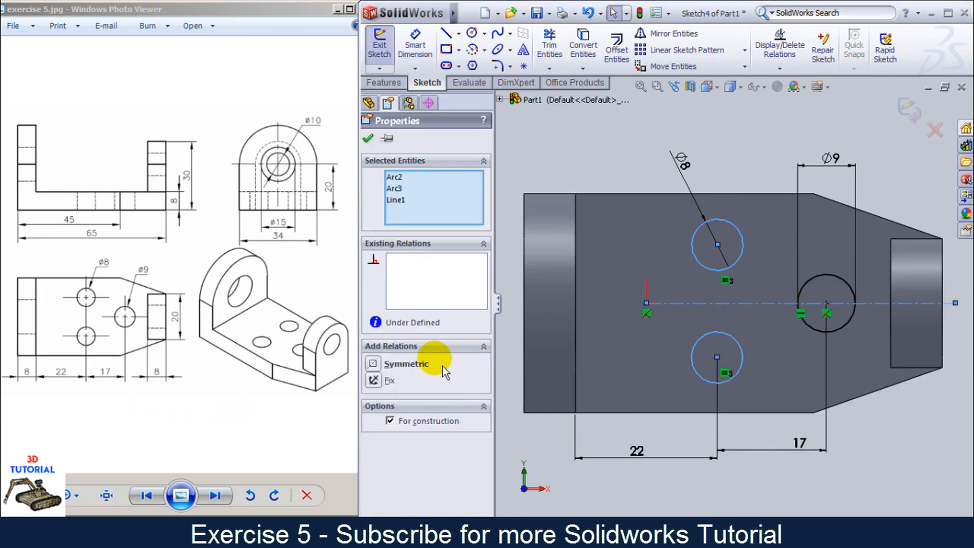
{"action": "left_click", "coordinate": [412, 364]}
{"action": "left_click", "coordinate": [607, 175]}
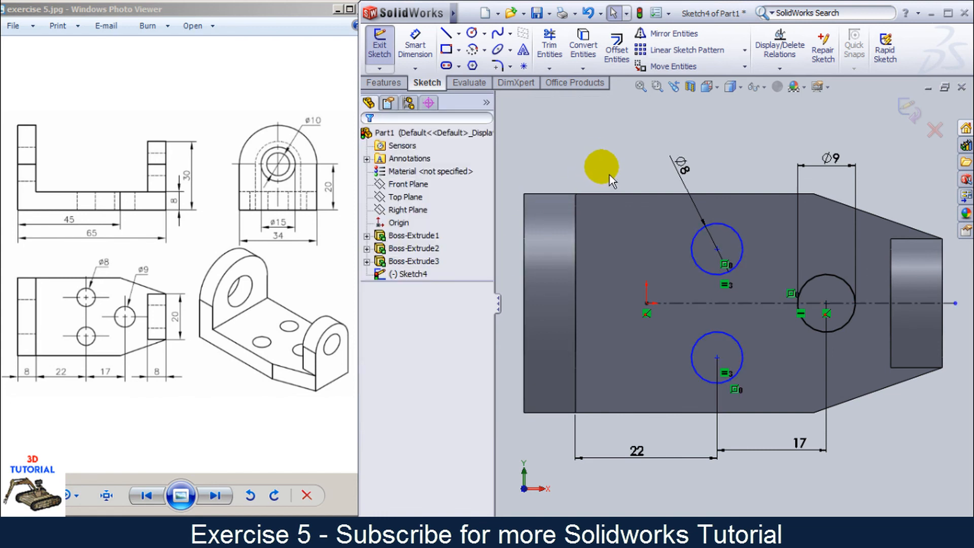
- Exit the sketch and cut the three circles through the base plate with an Extruded Cut set to Through All
{"action": "left_click", "coordinate": [896, 117]}
{"action": "mouse_move", "coordinate": [773, 294]}
{"action": "middle_mouse_down"}
{"action": "mouse_move", "coordinate": [707, 322]}
{"action": "mouse_move", "coordinate": [642, 267]}
{"action": "middle_mouse_up"}
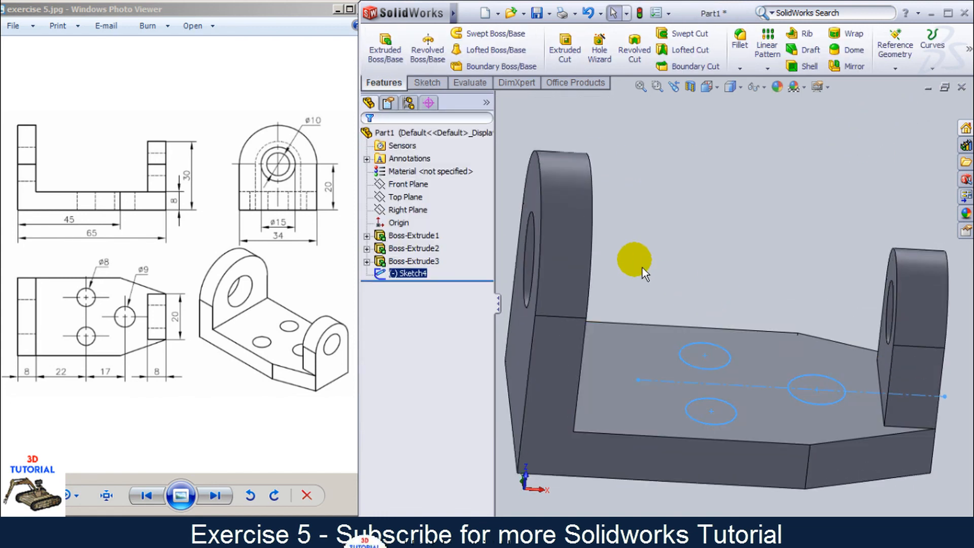
{"action": "left_click", "coordinate": [578, 53]}
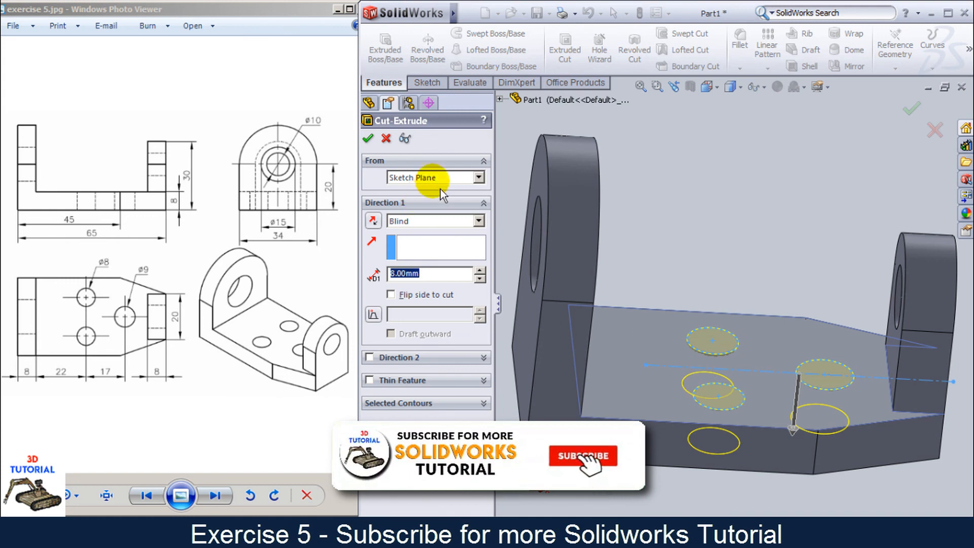
{"action": "left_click", "coordinate": [433, 221]}
{"action": "left_click", "coordinate": [428, 246]}
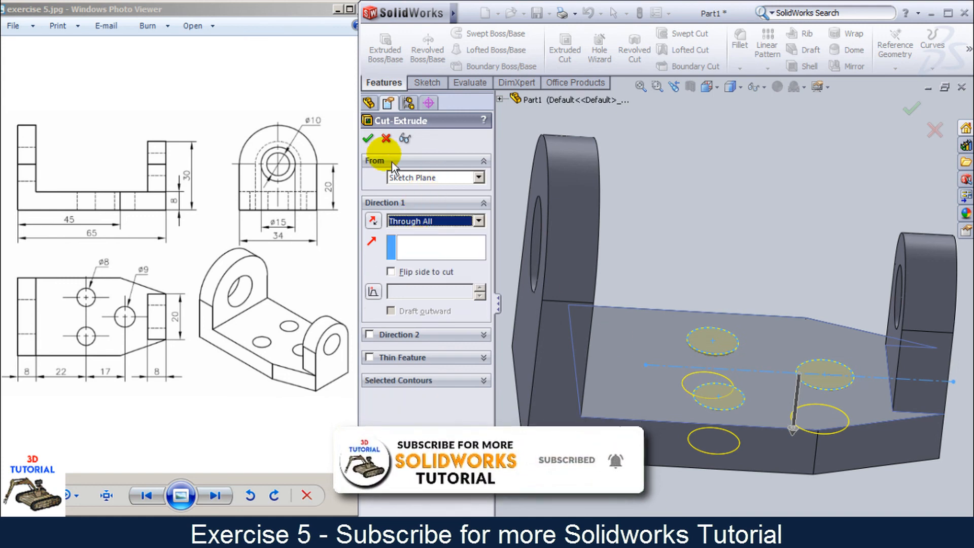
{"action": "left_click", "coordinate": [367, 137]}
{"action": "middle_click_drag", "start_coordinate": [685, 284], "coordinate": [688, 303]}
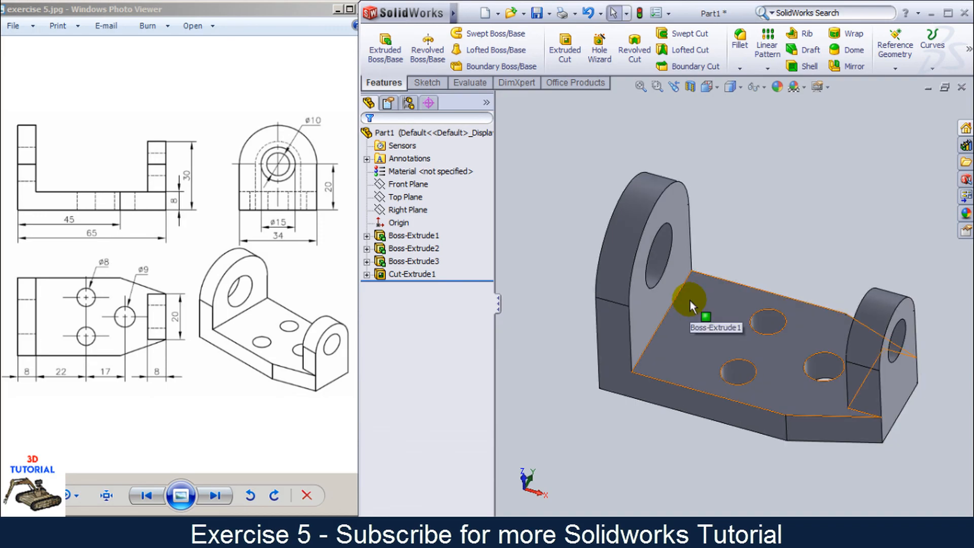